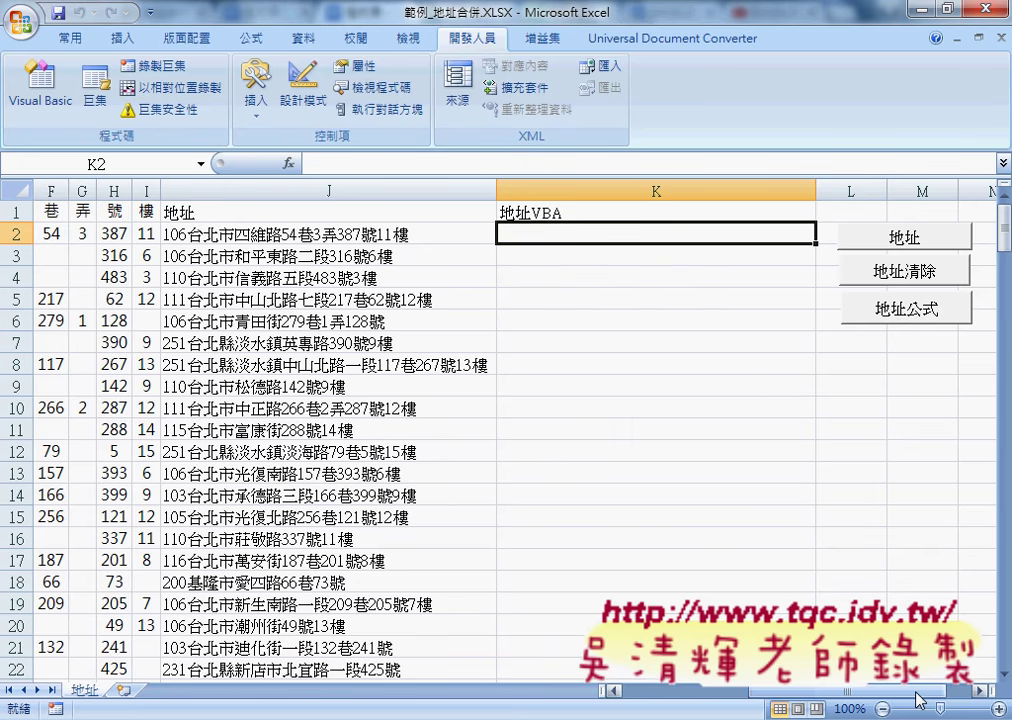
Run the 地址 macro to fill column K with merged addresses, then highlight K2's text to confirm it's a plain value.
click(893, 252)
click(893, 278)
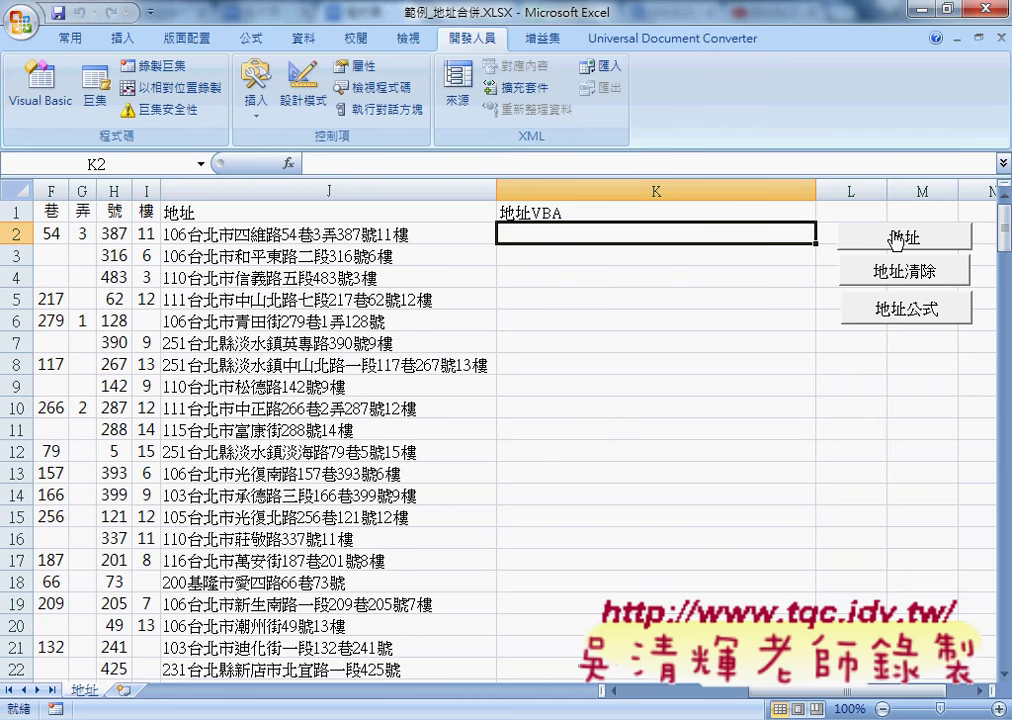
click(895, 238)
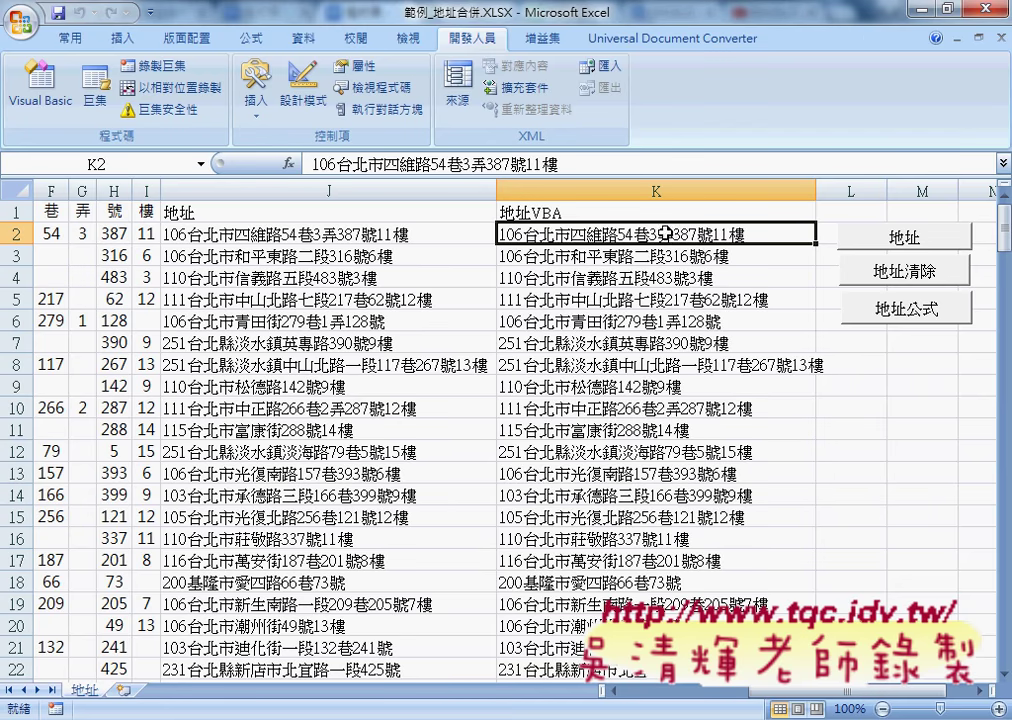
click(575, 165)
drag(575, 165, 312, 165)
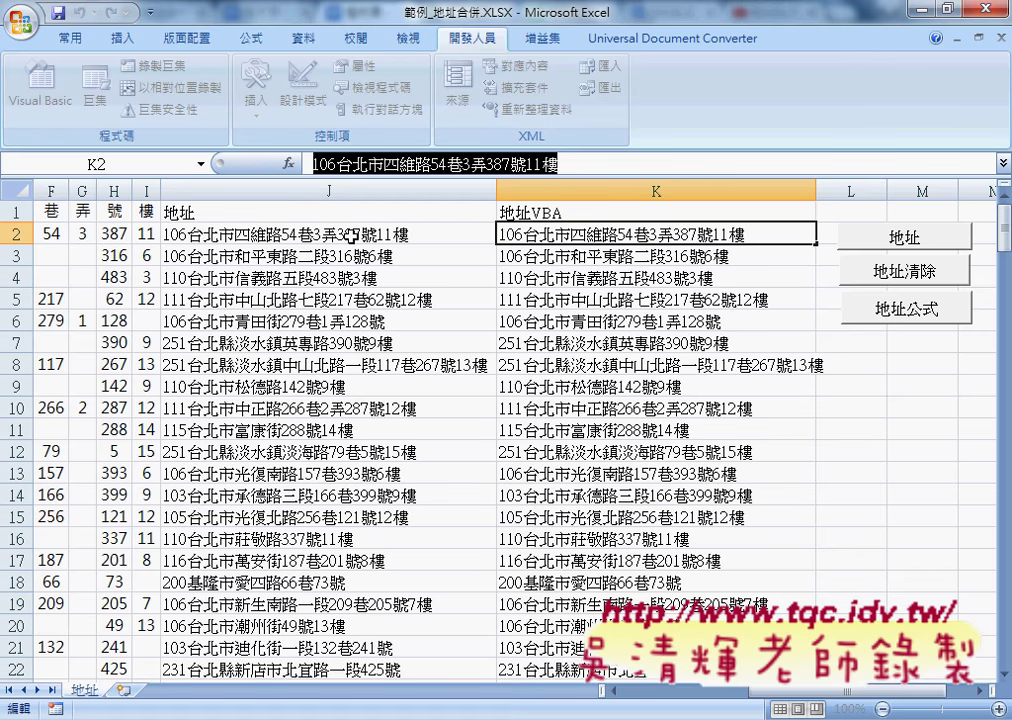
click(319, 234)
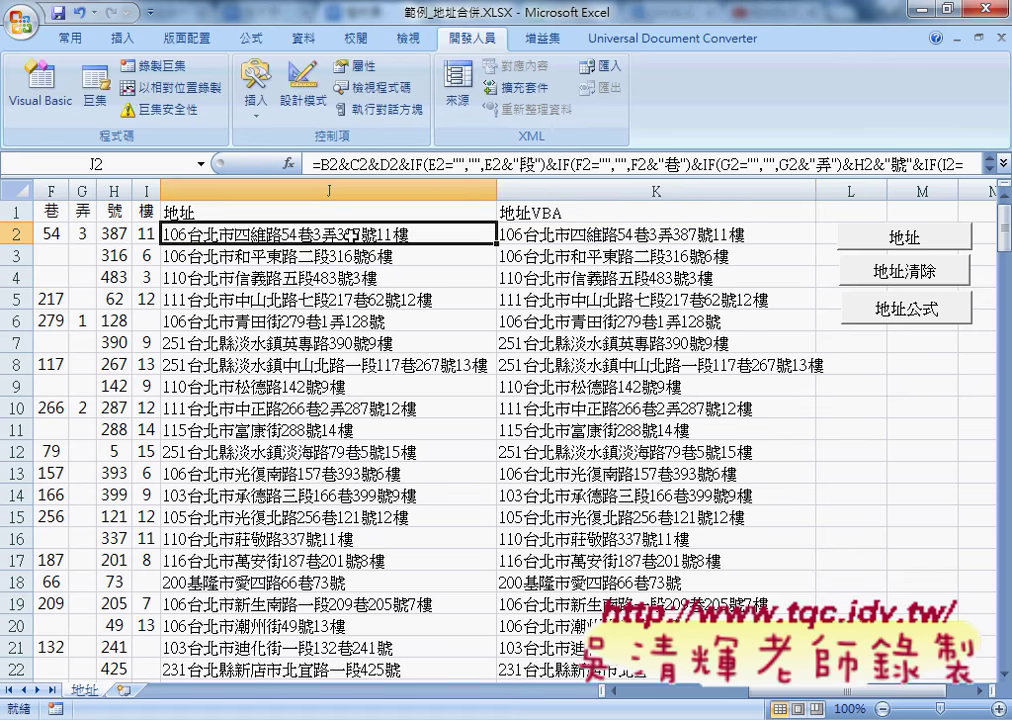
click(499, 236)
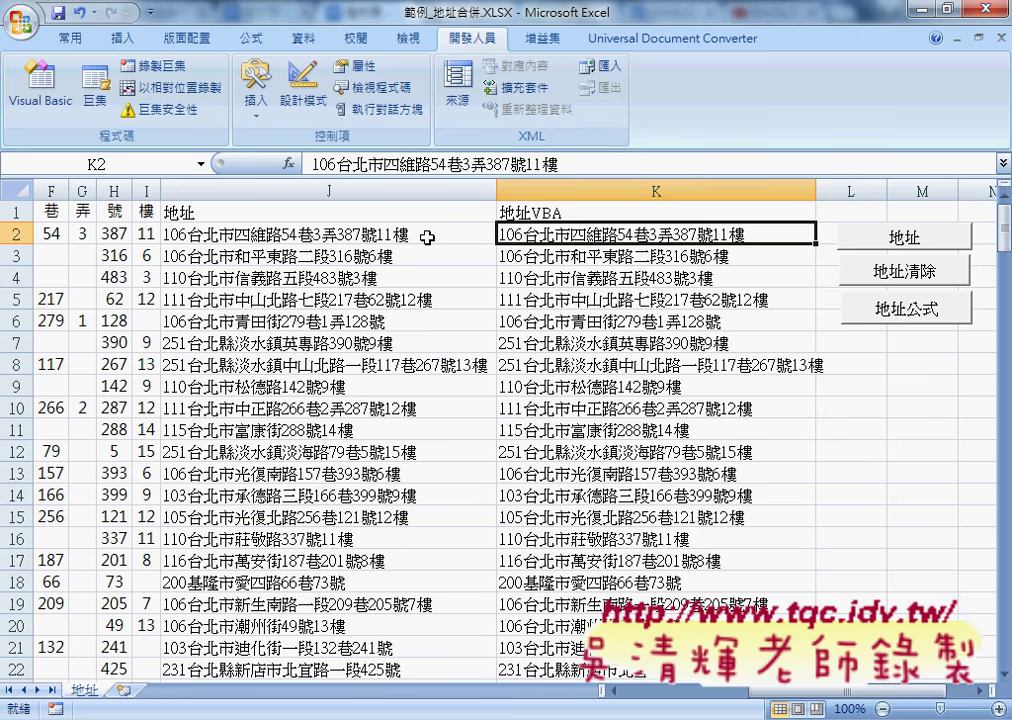
click(427, 237)
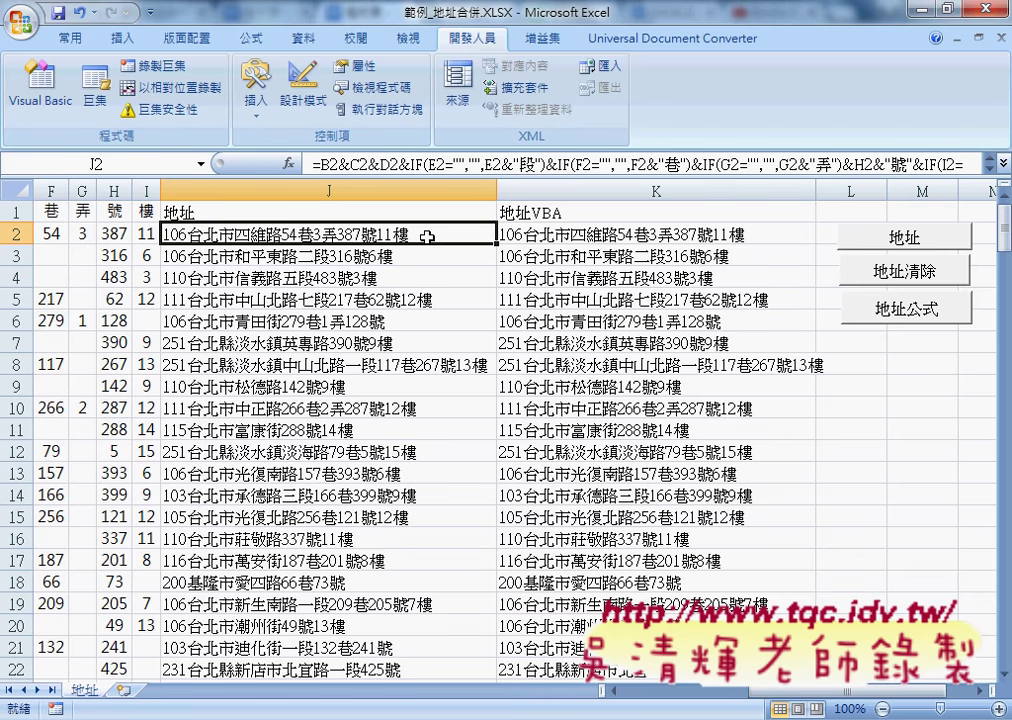
click(562, 243)
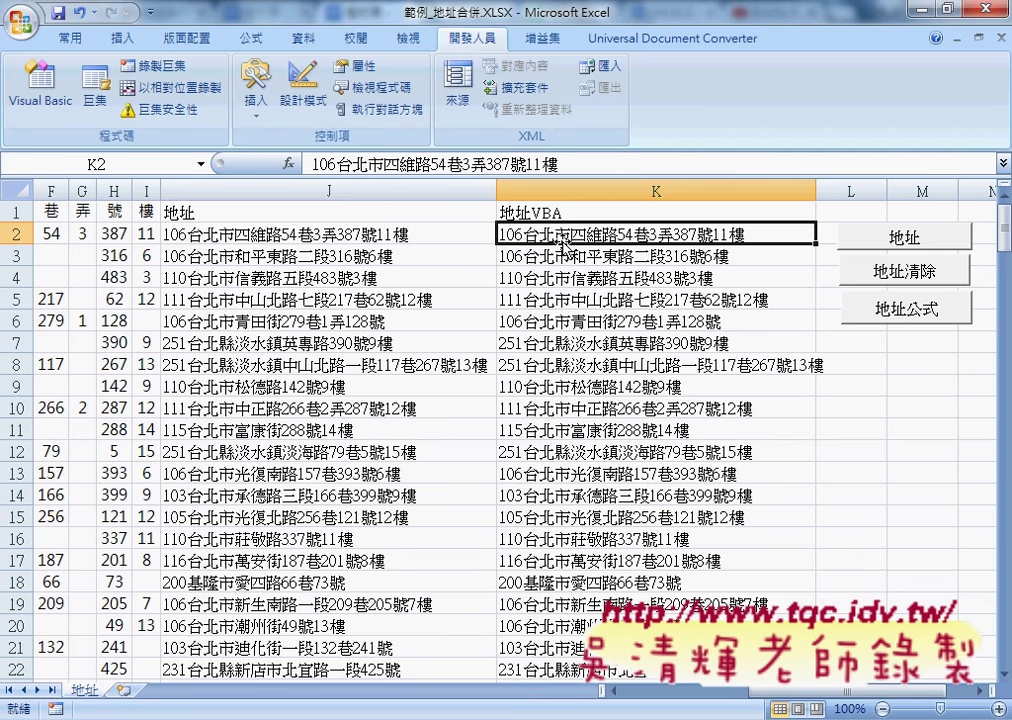
click(454, 236)
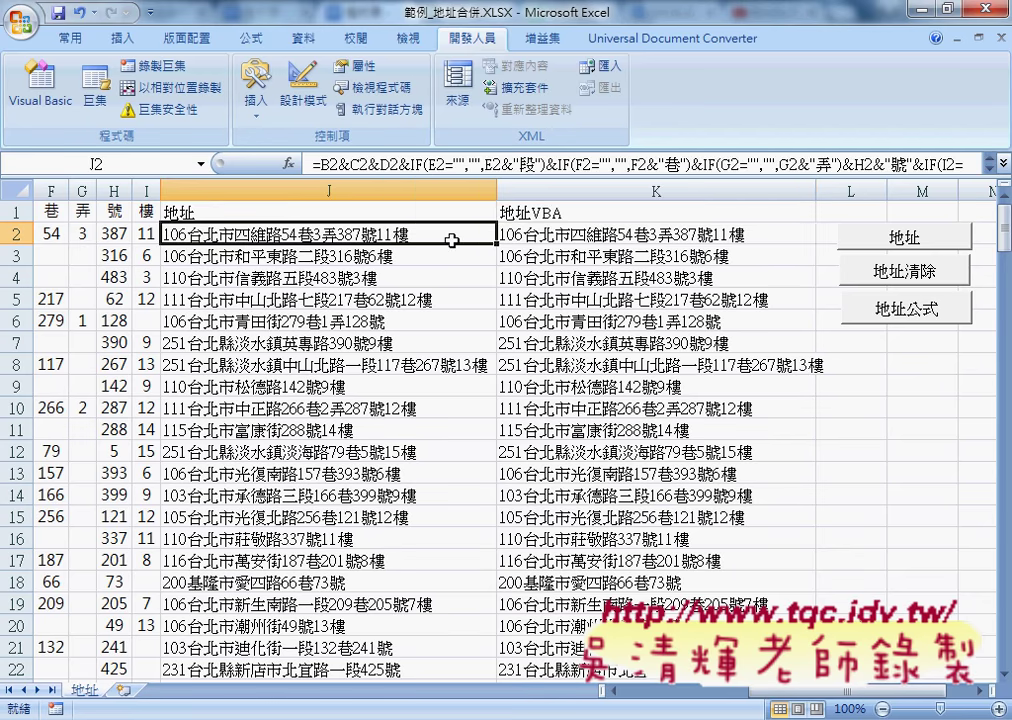
Run 地址公式 to write concatenation formulas into column K and inspect the K2 and K3 formulas.
click(893, 312)
click(712, 236)
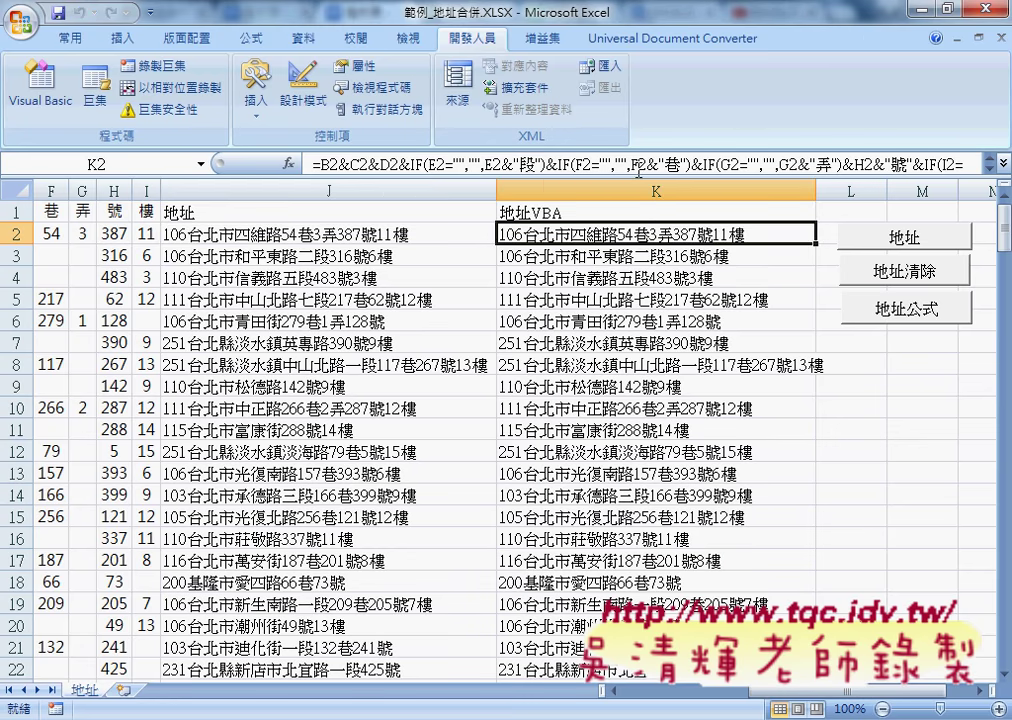
click(645, 266)
key(Down)
key(Up)
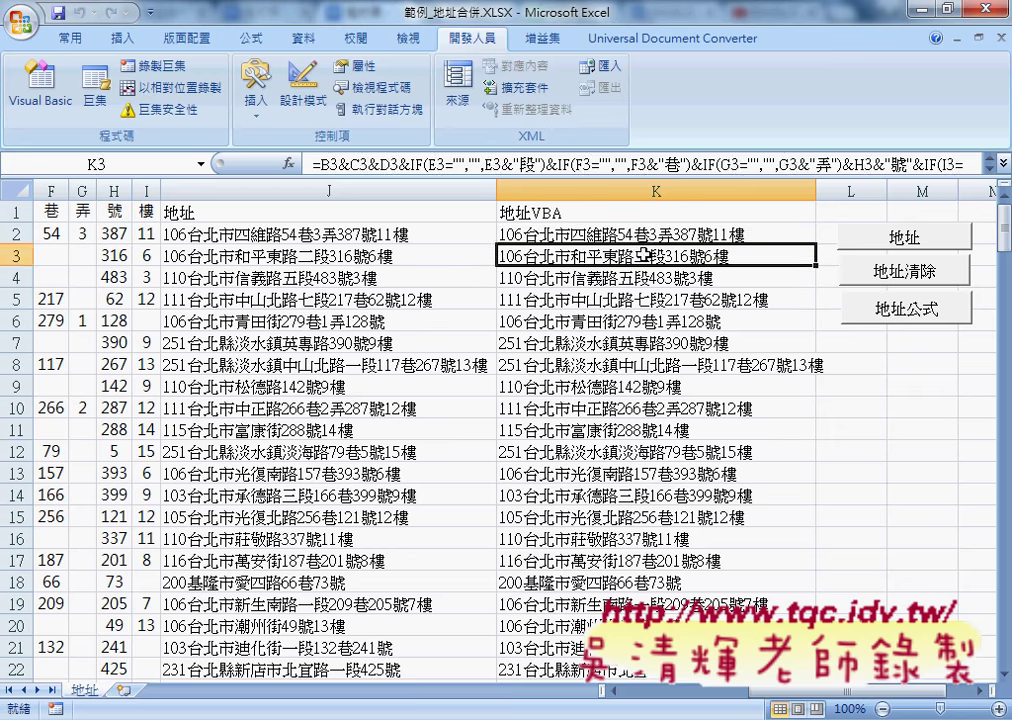
key(Up)
key(Down)
click(648, 276)
click(648, 240)
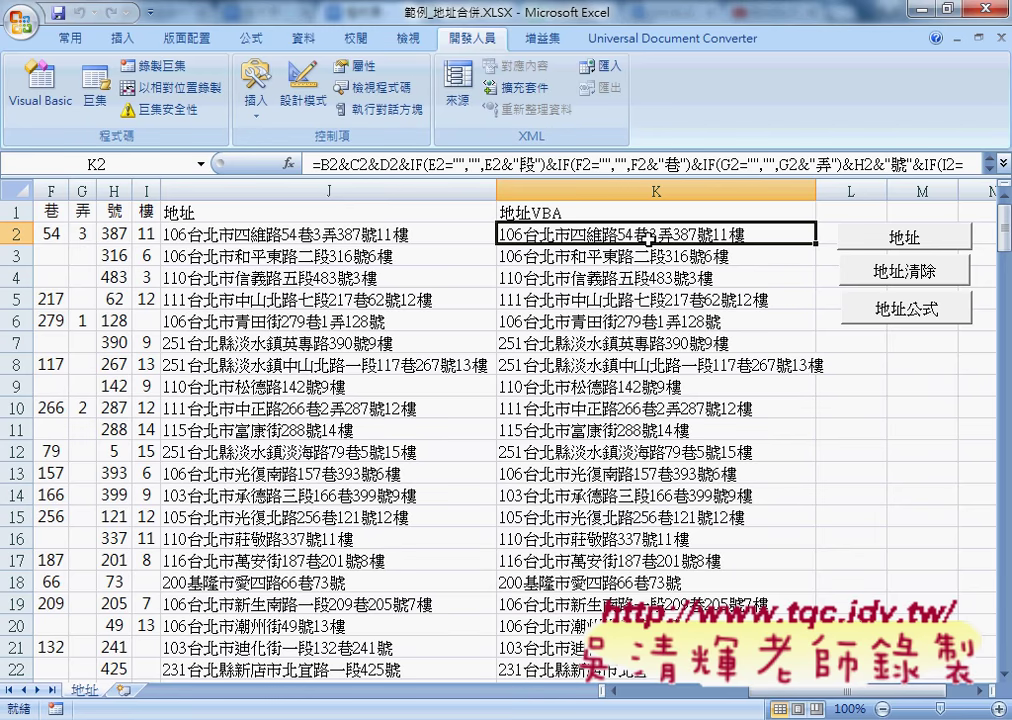
Compare J2's formula with K2's, then clear column K with 地址清除.
click(367, 234)
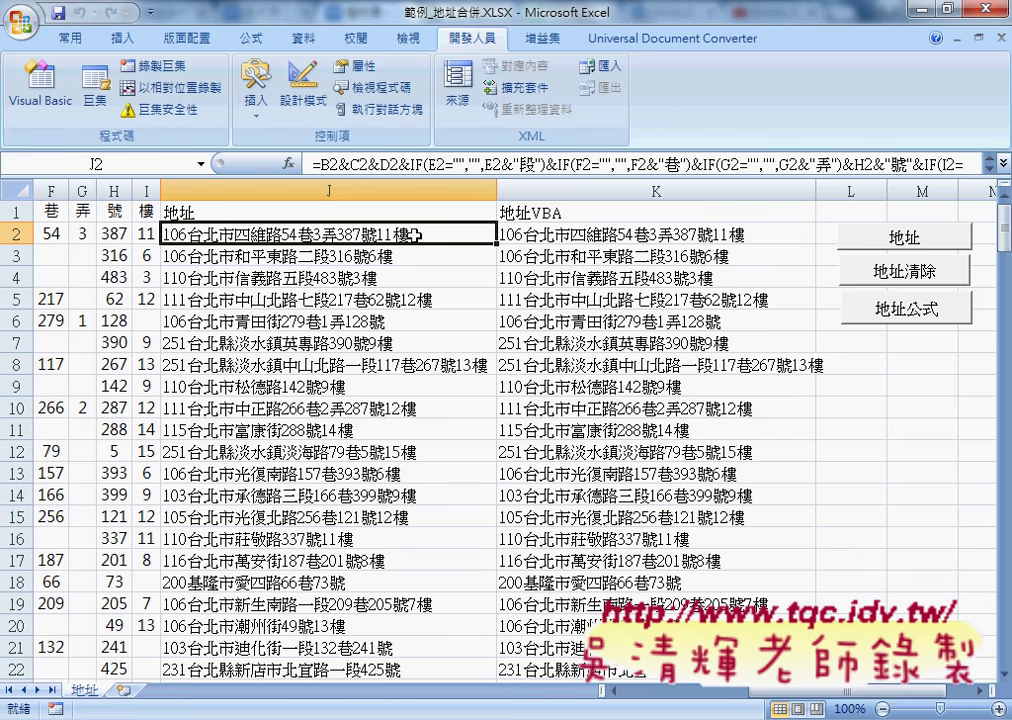
click(558, 238)
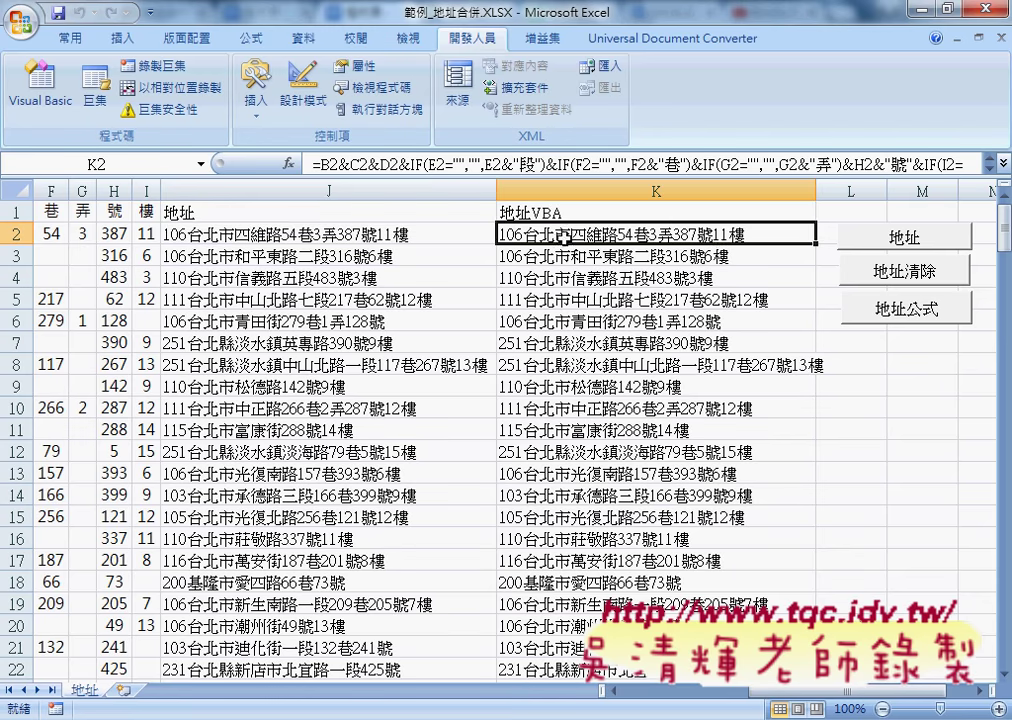
click(884, 274)
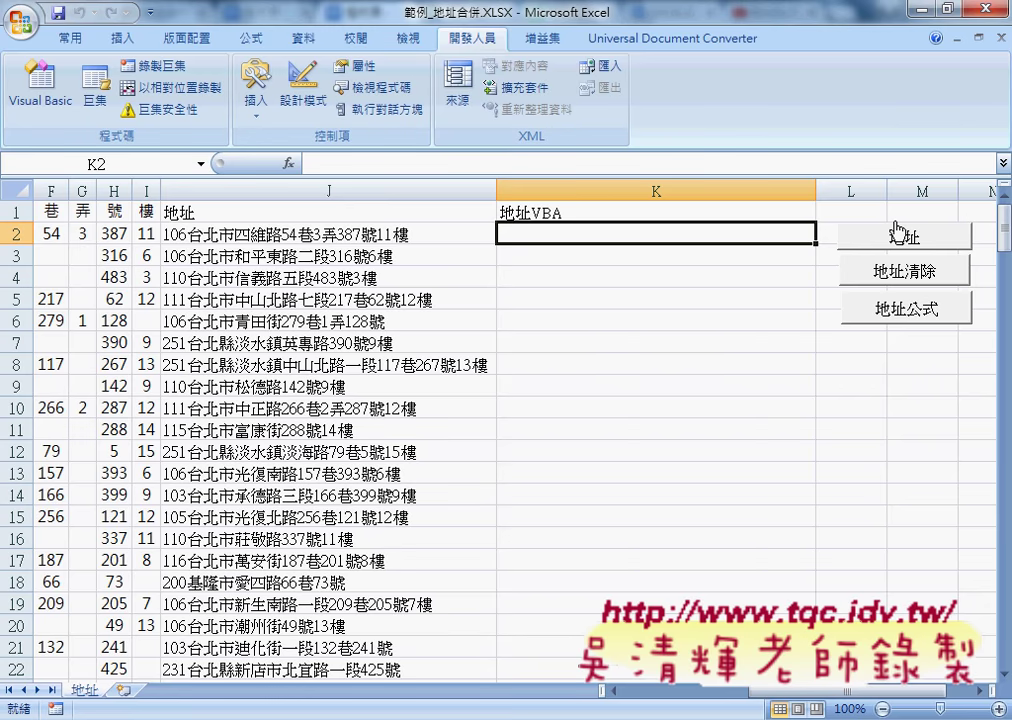
Select J2, expand the formula bar, and highlight its full concatenation formula.
click(375, 236)
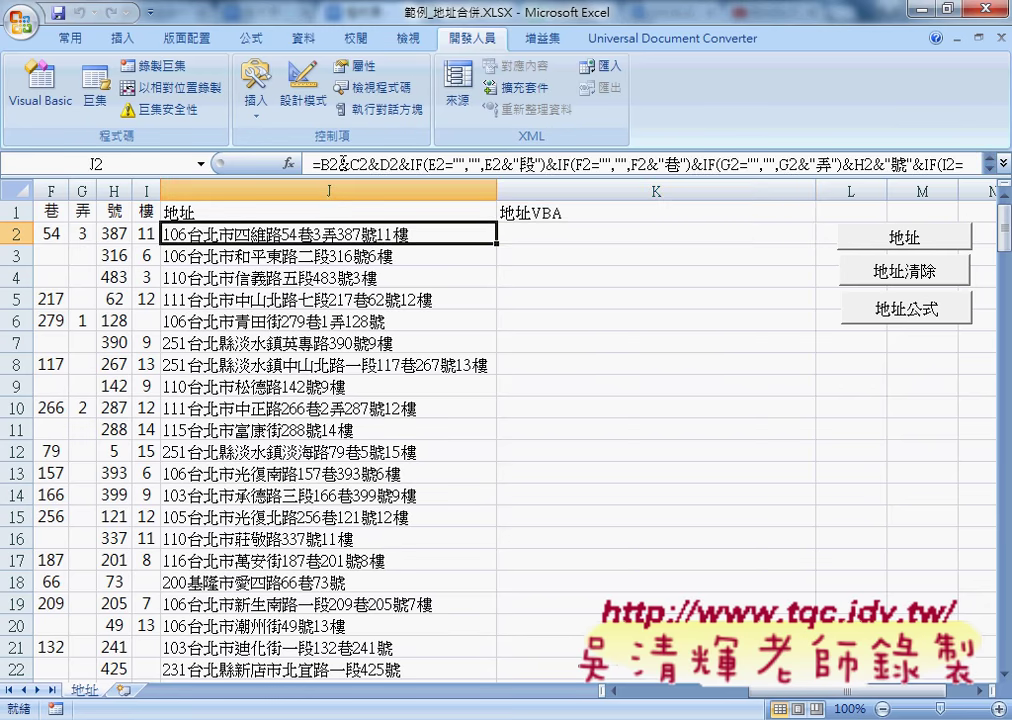
click(1003, 162)
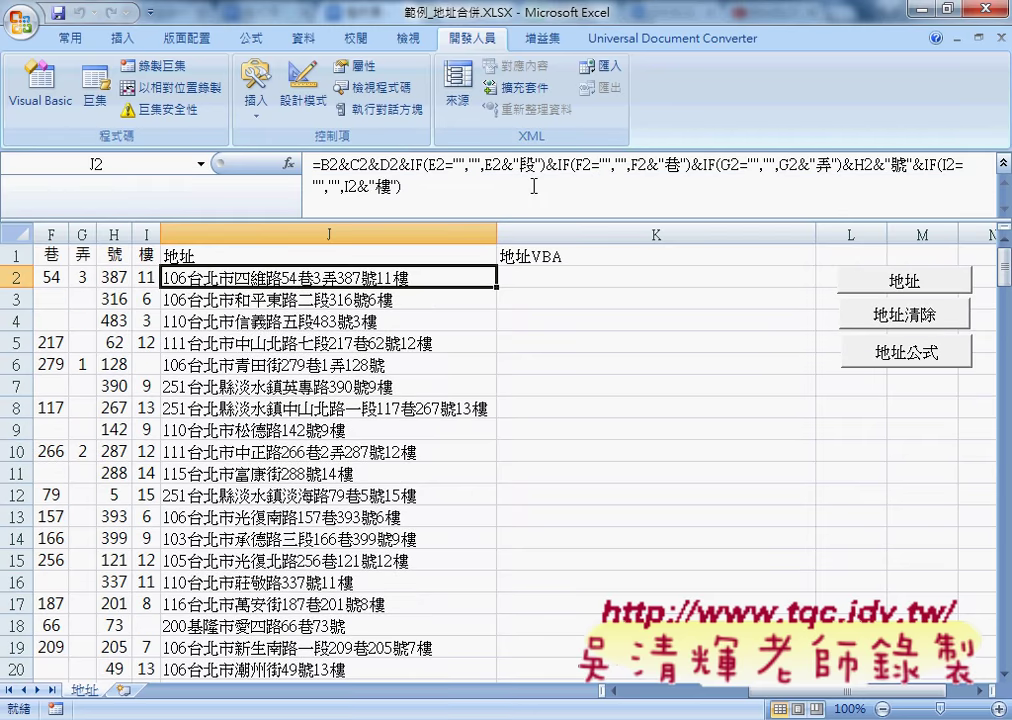
drag(313, 162, 401, 187)
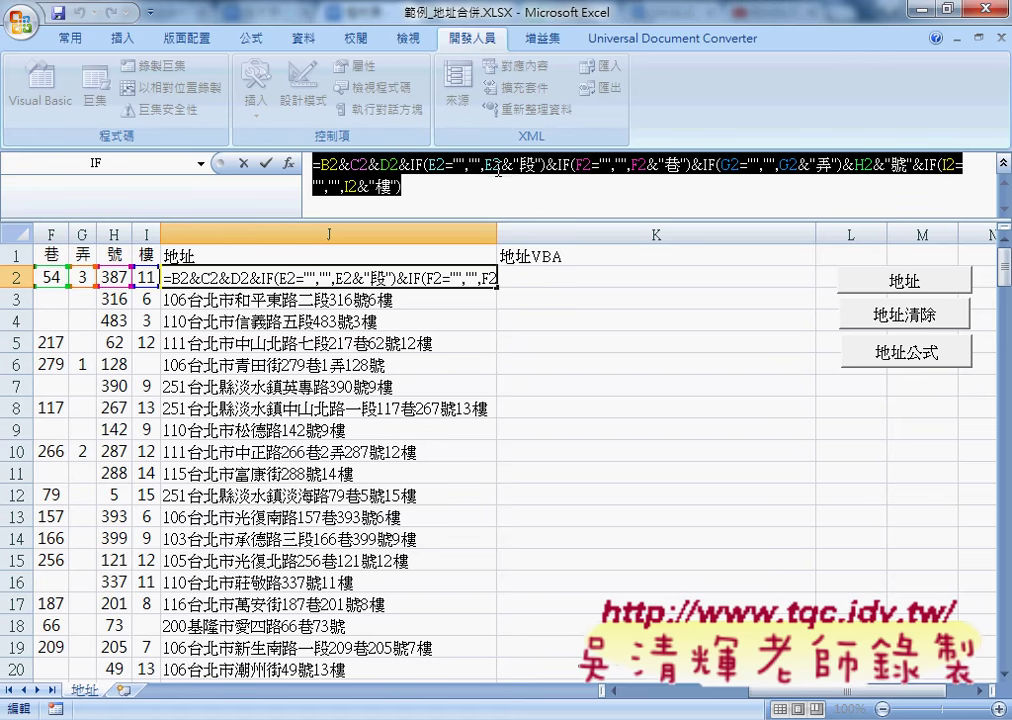
Examine the IF conditions in J2's formula and exit editing without changing it.
click(455, 165)
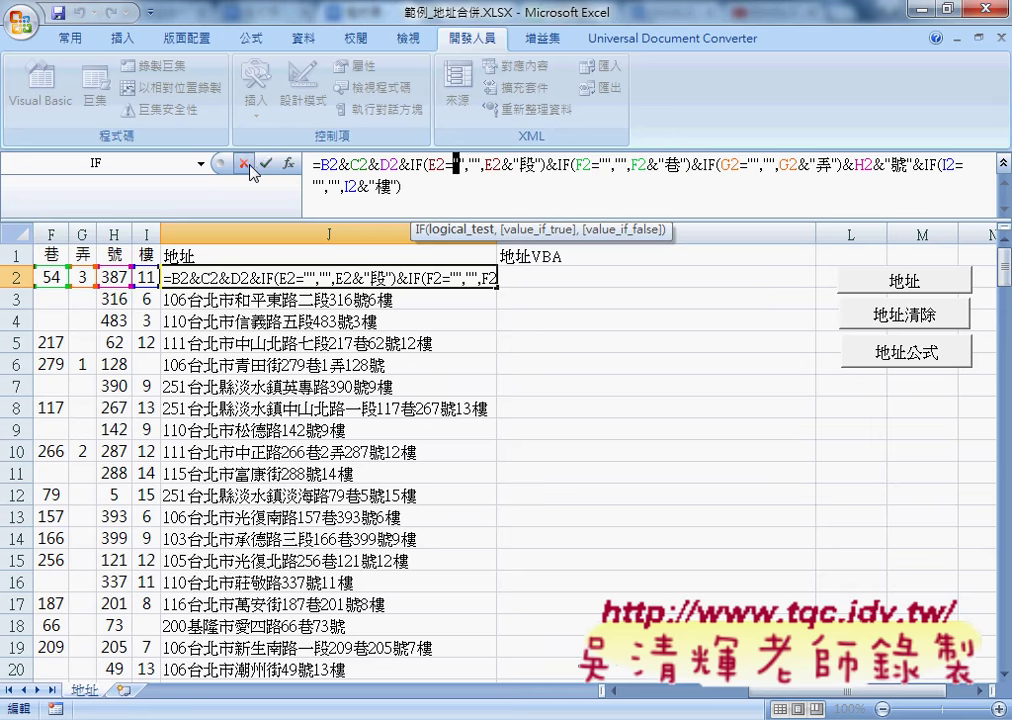
click(282, 166)
click(332, 163)
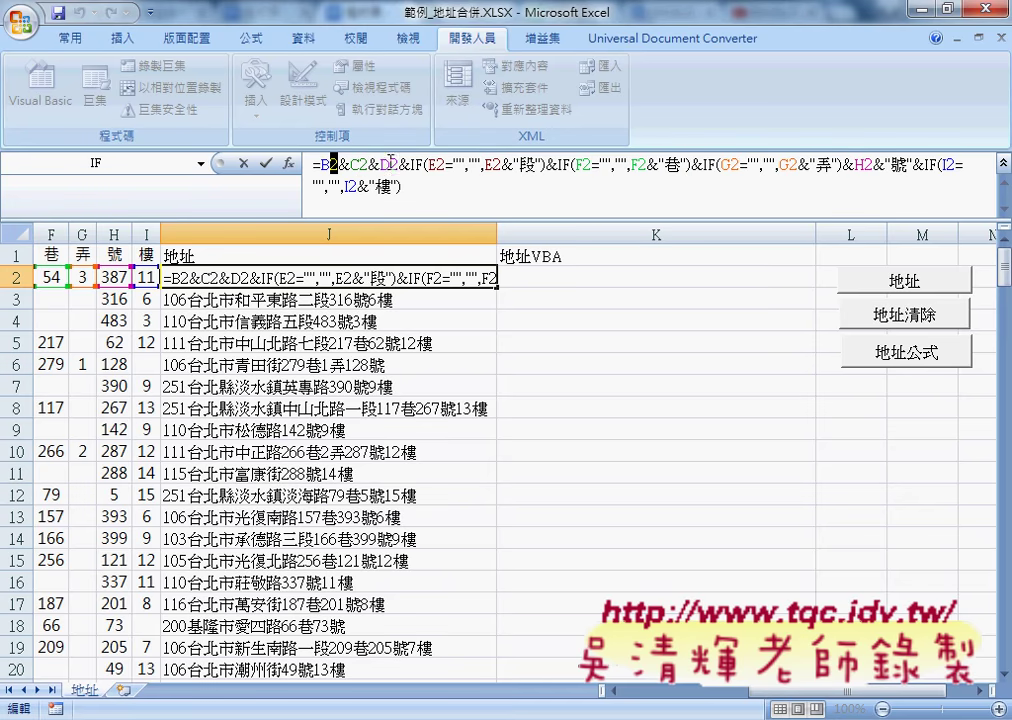
click(266, 163)
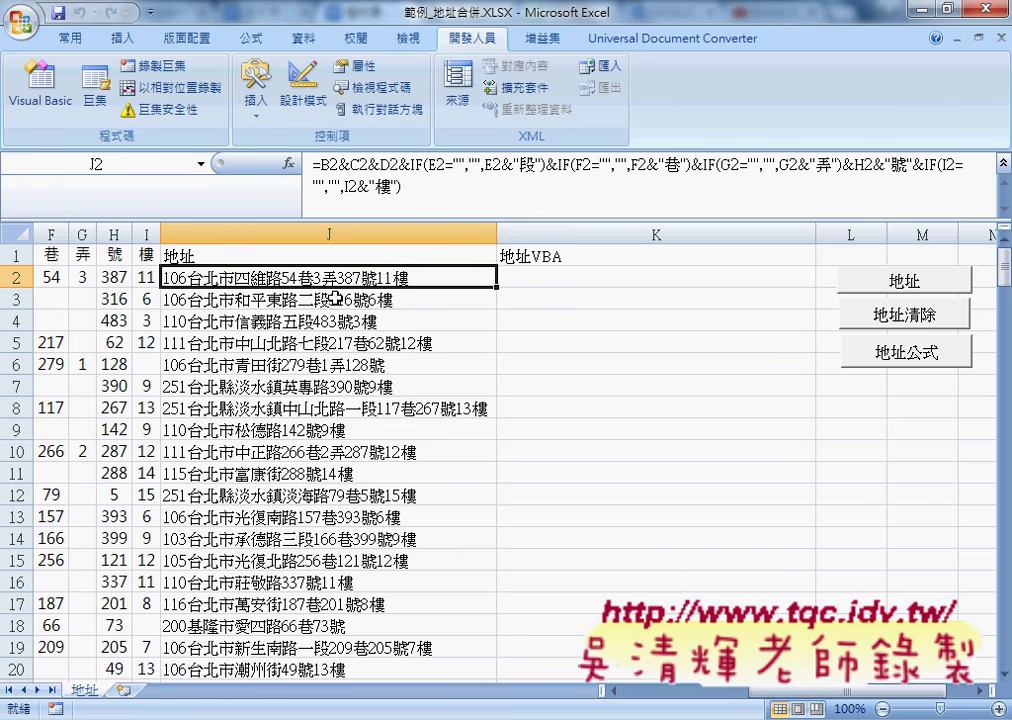
click(336, 299)
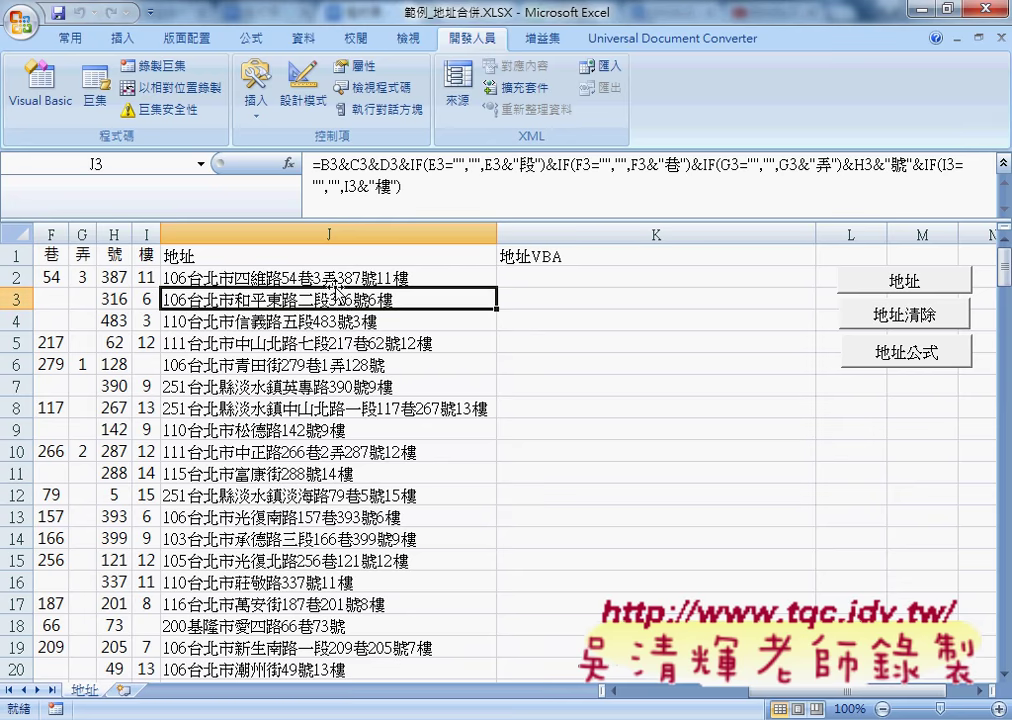
key(Up)
click(338, 304)
key(Up)
click(338, 300)
key(Up)
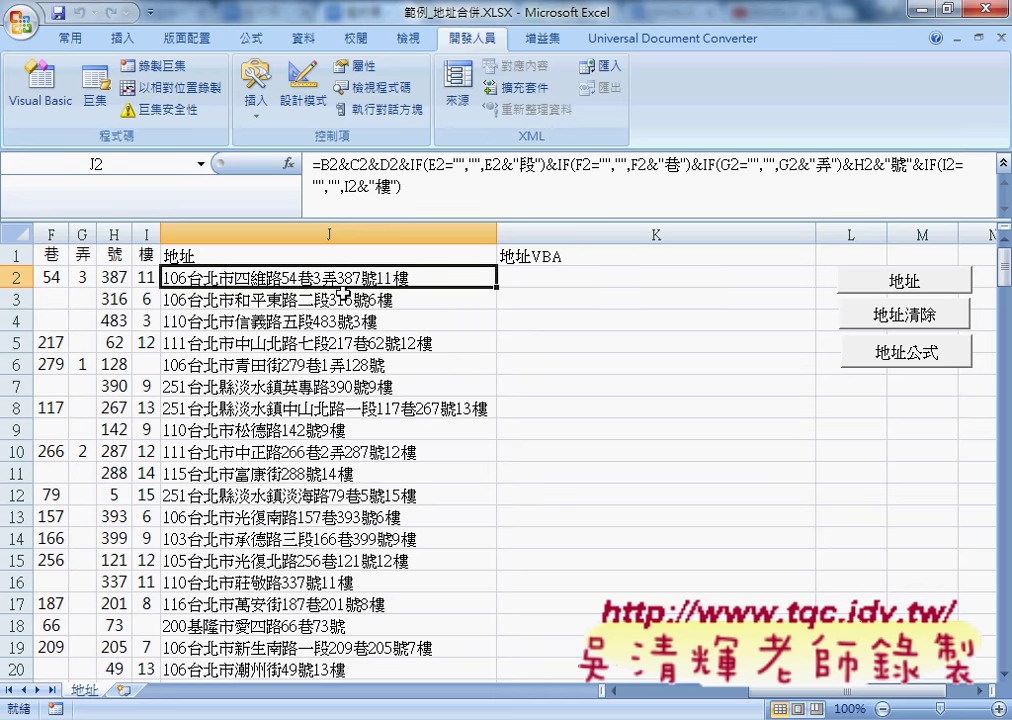
key(Down)
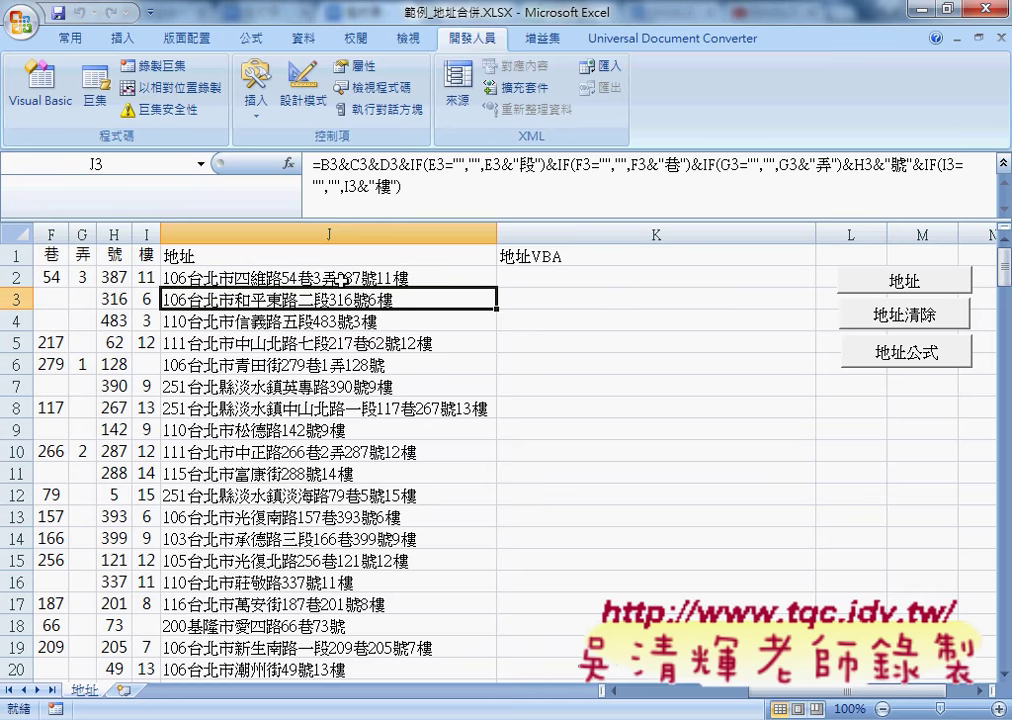
key(Up)
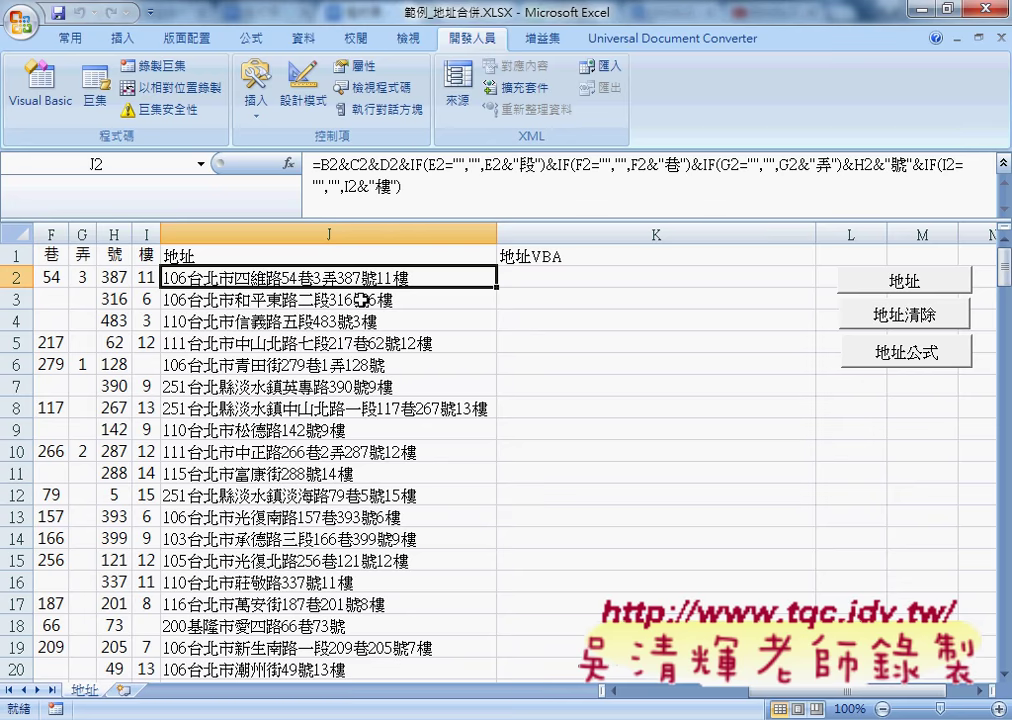
click(340, 300)
click(354, 277)
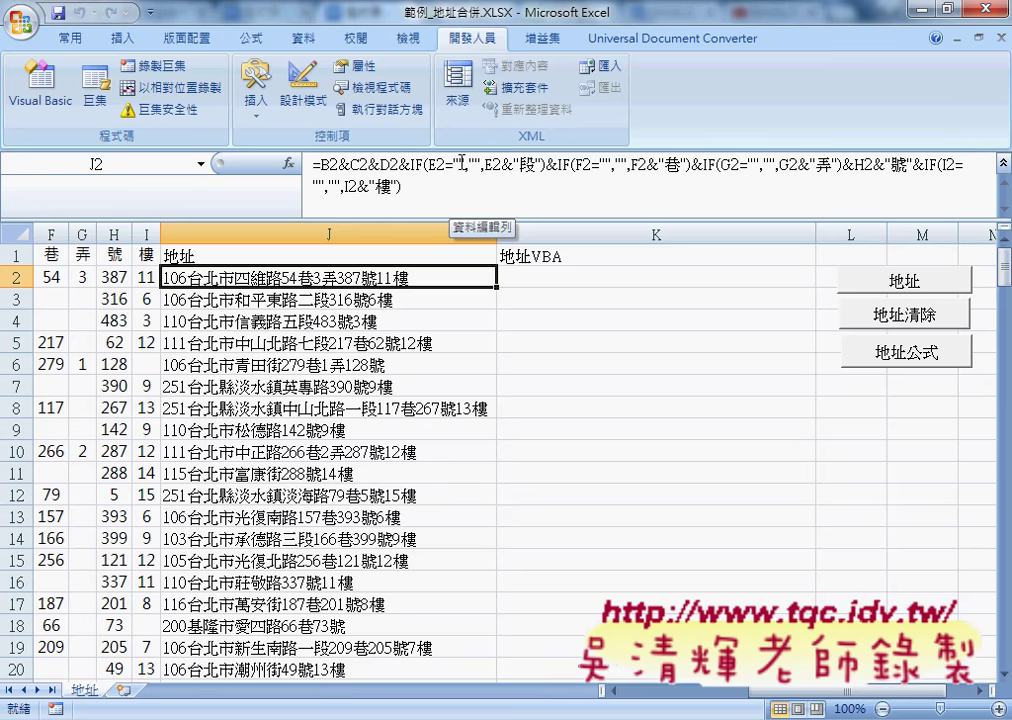
click(458, 164)
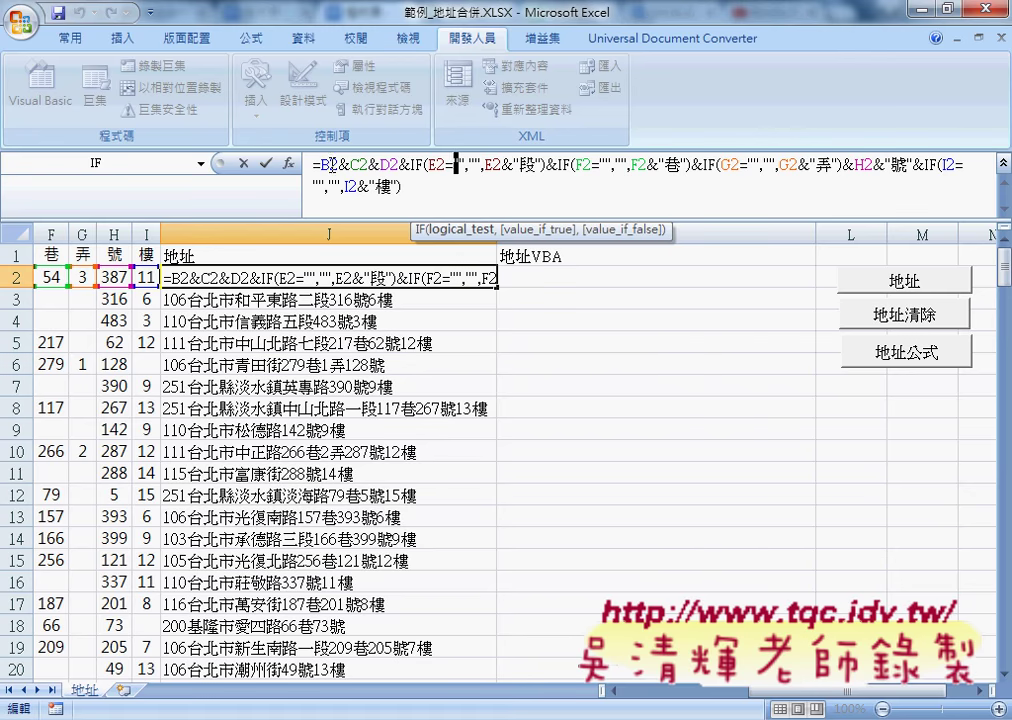
click(334, 164)
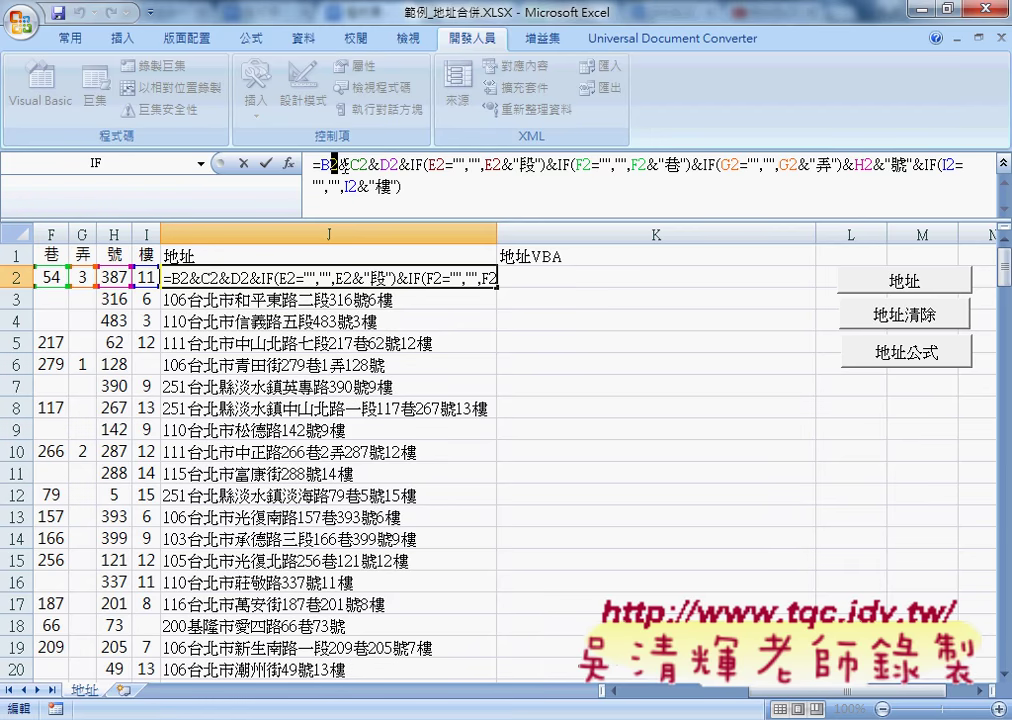
click(243, 162)
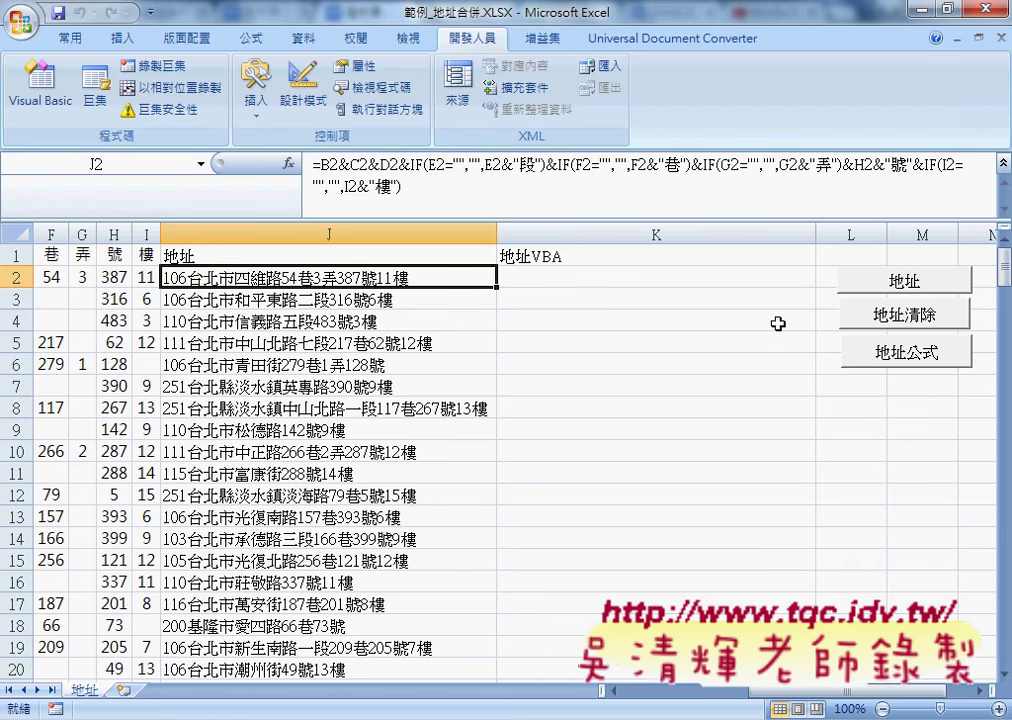
Test the 地址公式 and 地址清除 buttons, then open 地址清除's assigned macro code via 指定巨集 > 編輯.
click(905, 320)
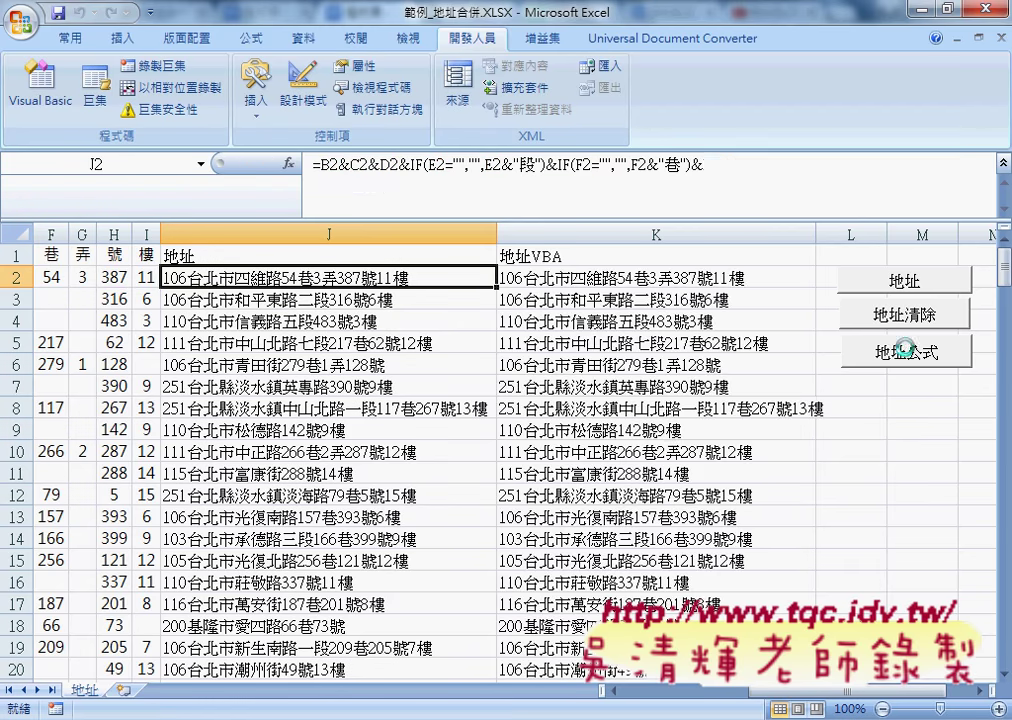
click(901, 320)
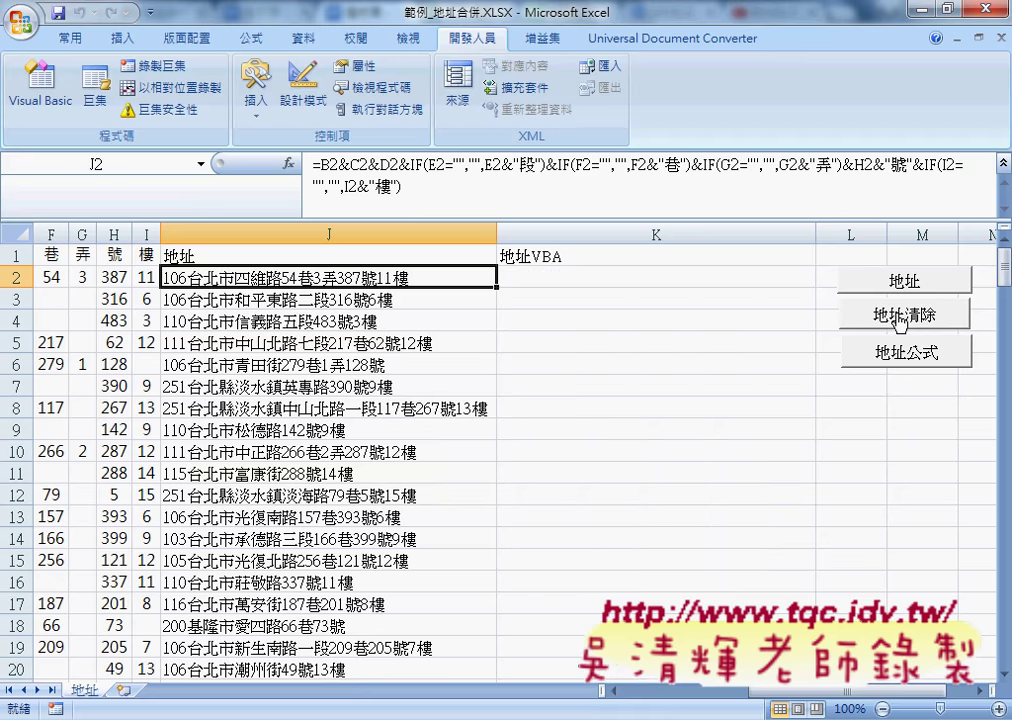
right_click(885, 316)
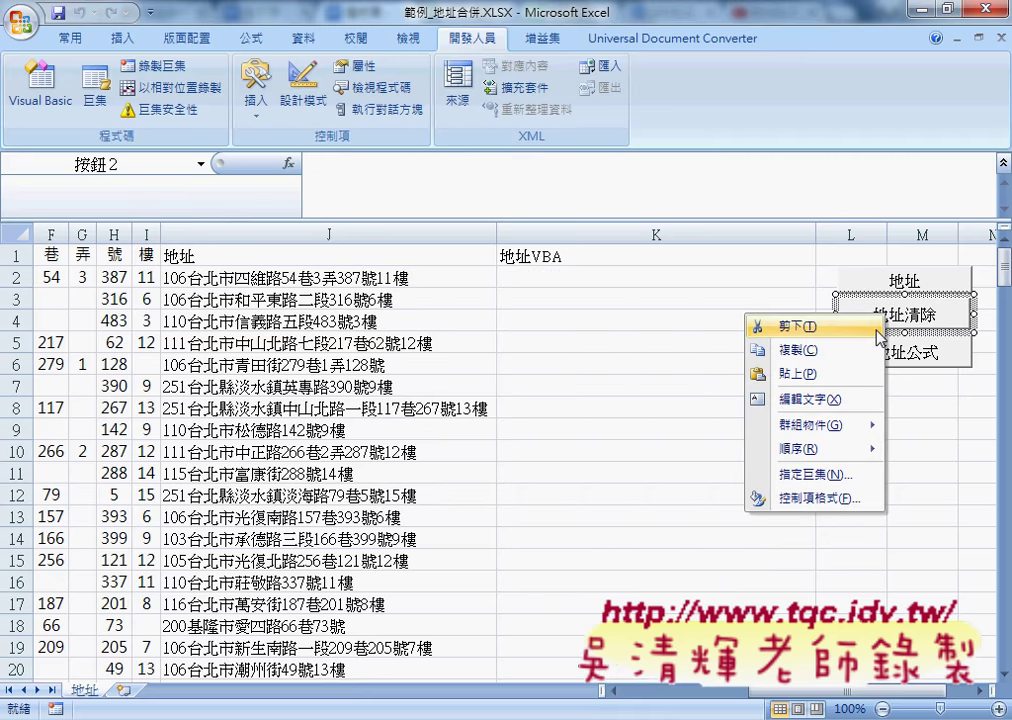
click(818, 476)
click(958, 294)
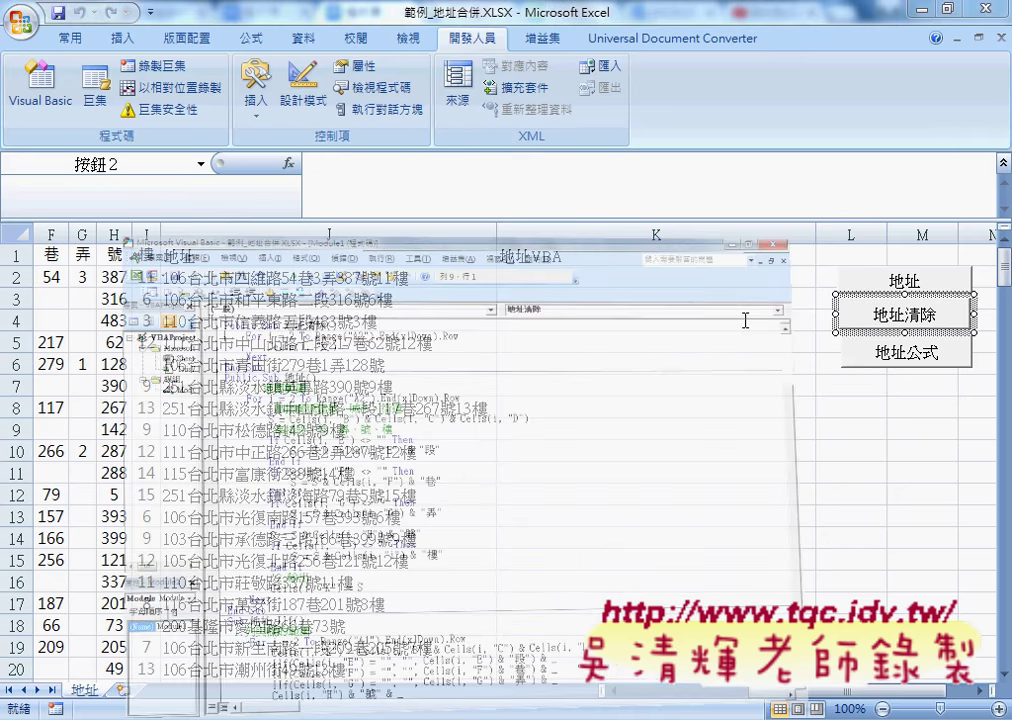
double_click(177, 9)
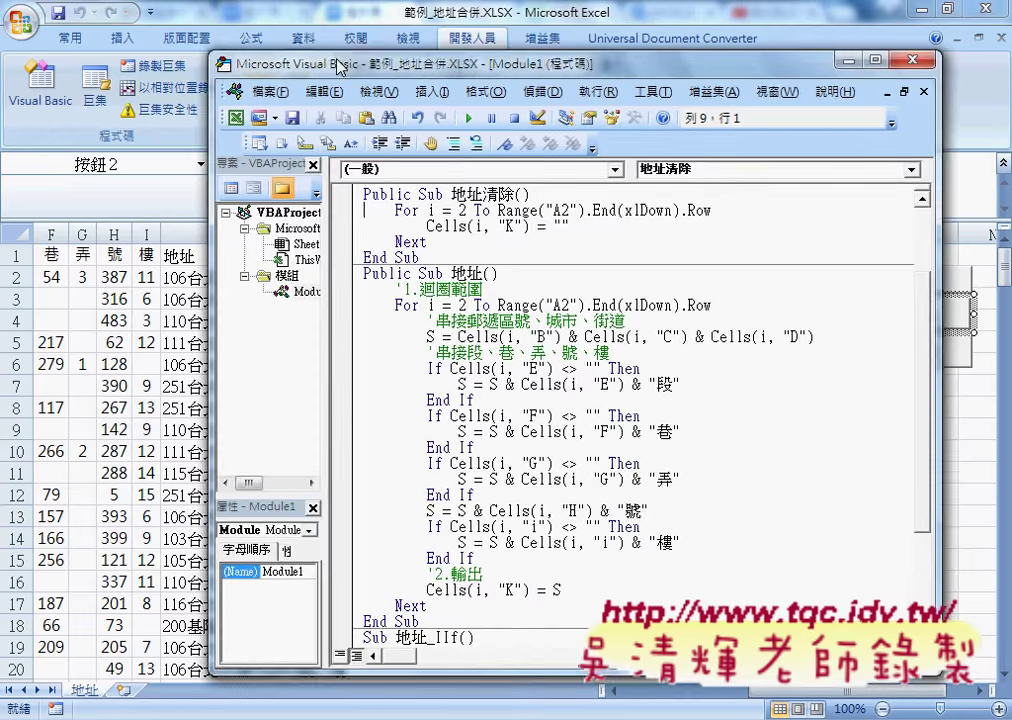
drag(368, 58, 201, 25)
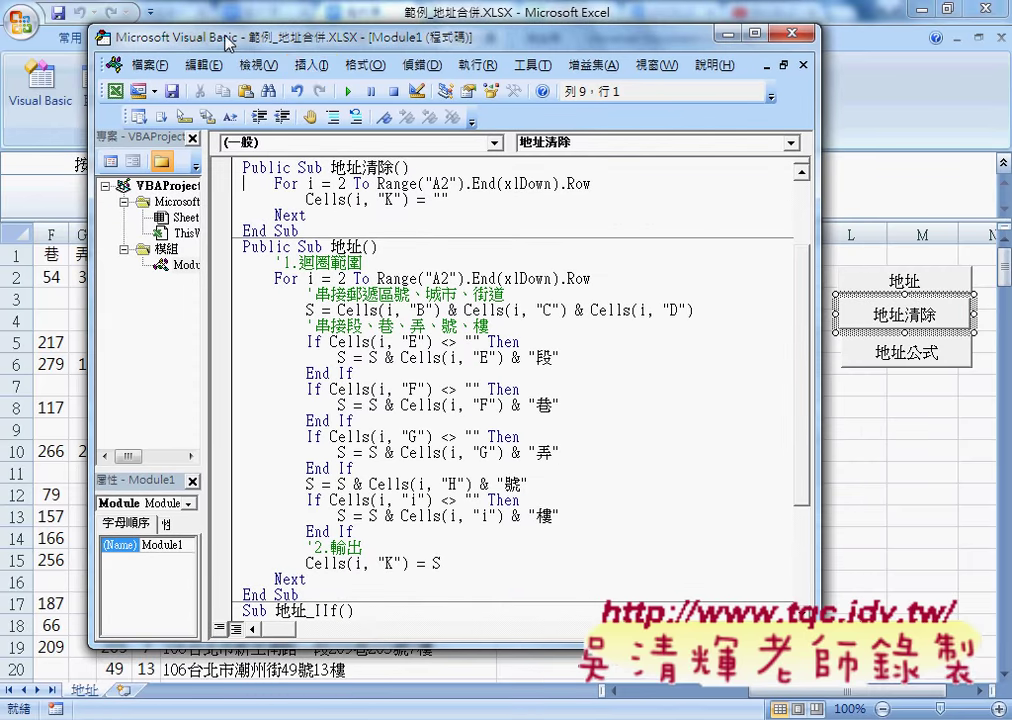
click(311, 64)
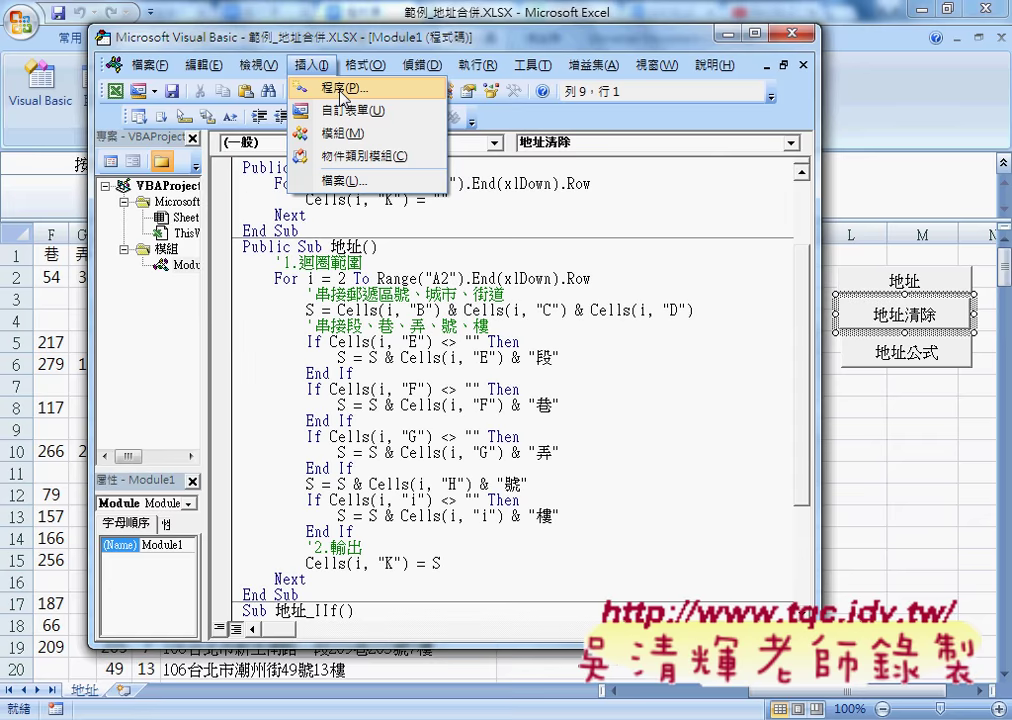
click(340, 90)
mouse_move(462, 170)
mouse_down()
mouse_move(406, 214)
mouse_move(442, 281)
mouse_up()
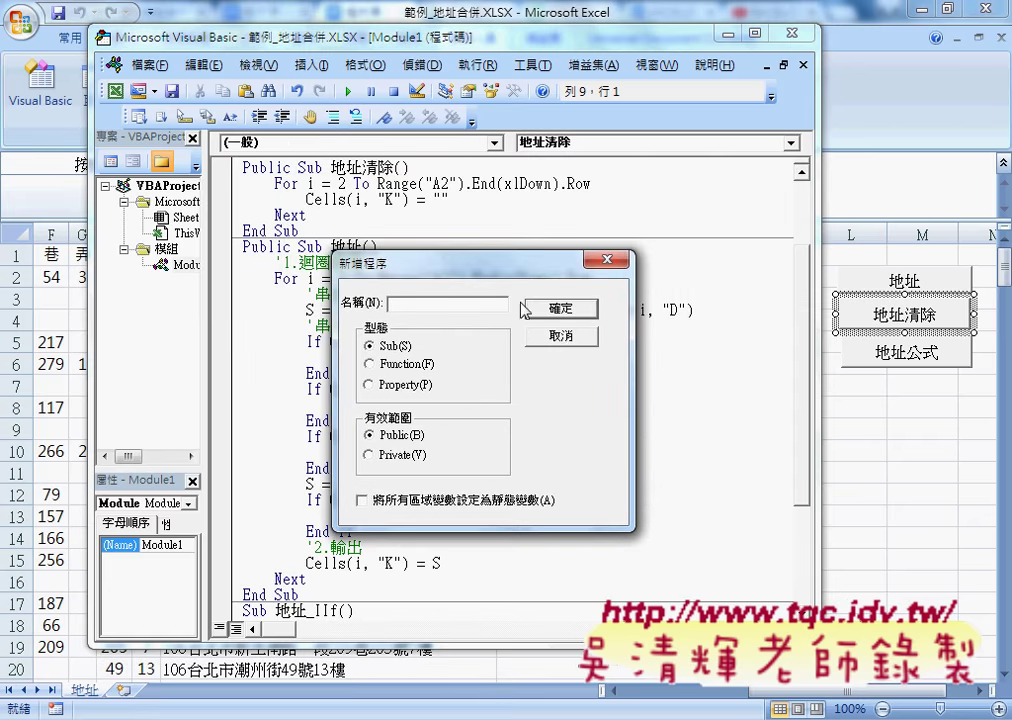
click(562, 338)
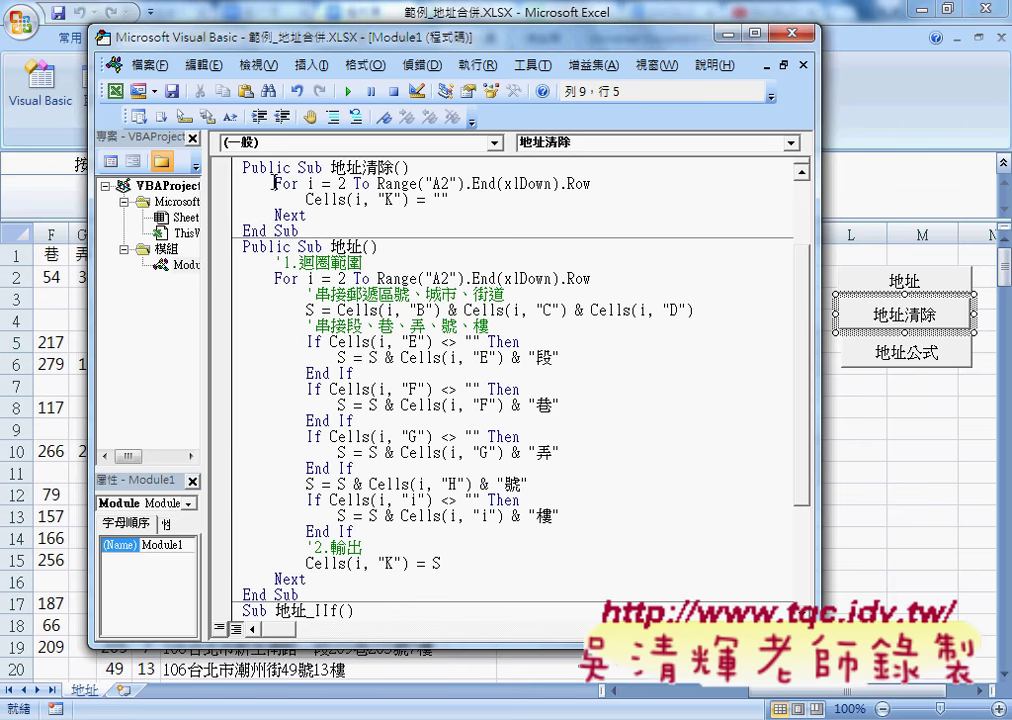
drag(275, 184, 308, 184)
drag(608, 183, 378, 184)
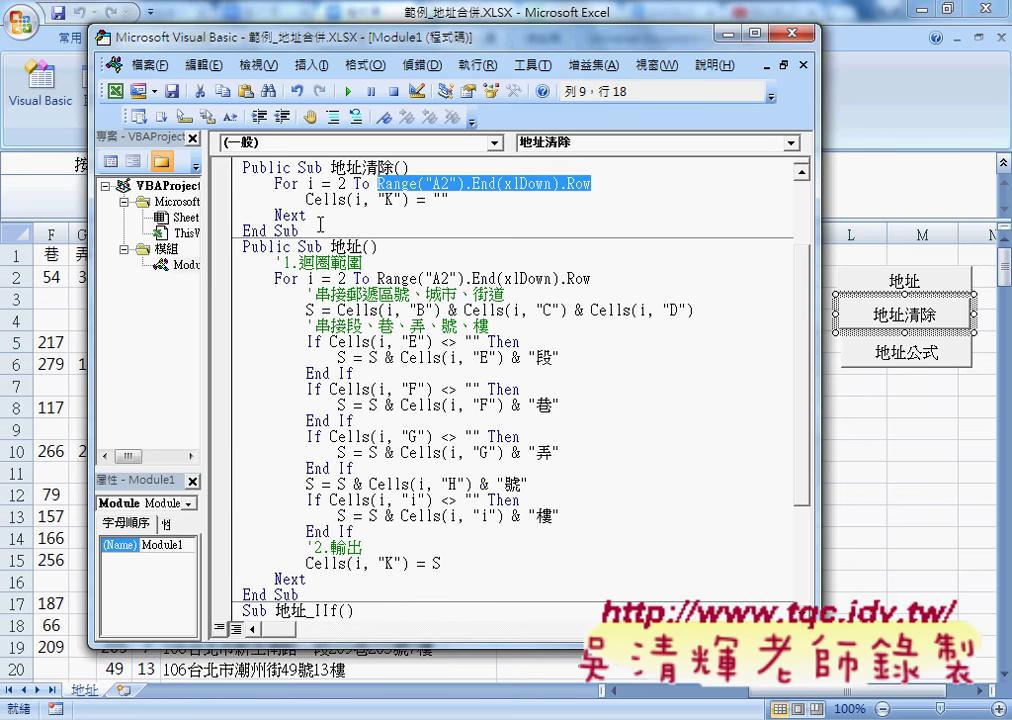
scroll(310, 231, up, 2)
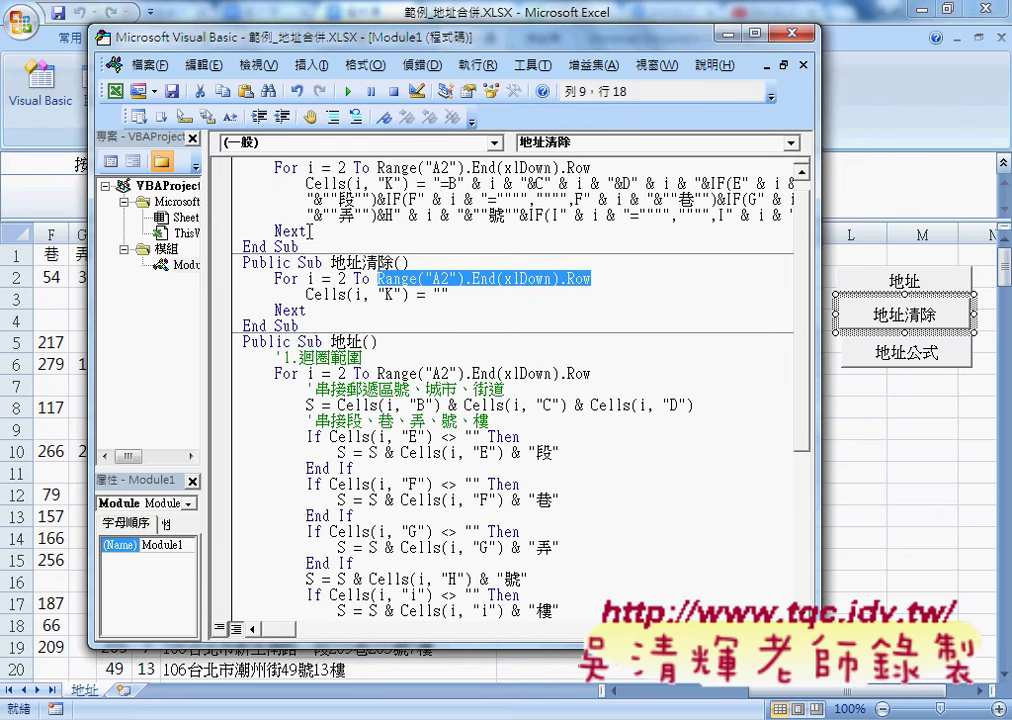
Replace the long formula string in the 地址公式 macro with an empty string "".
scroll(310, 231, up, 1)
mouse_move(299, 341)
mouse_down()
mouse_move(270, 326)
mouse_move(242, 279)
mouse_up()
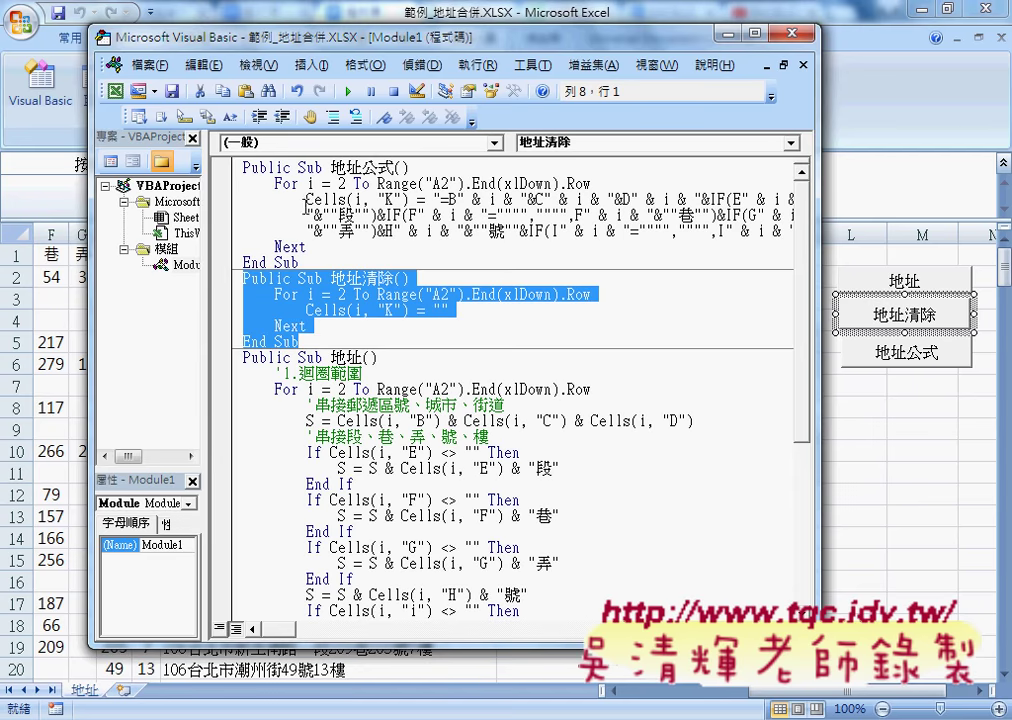
mouse_move(433, 199)
mouse_down()
mouse_move(470, 231)
mouse_move(800, 230)
mouse_up()
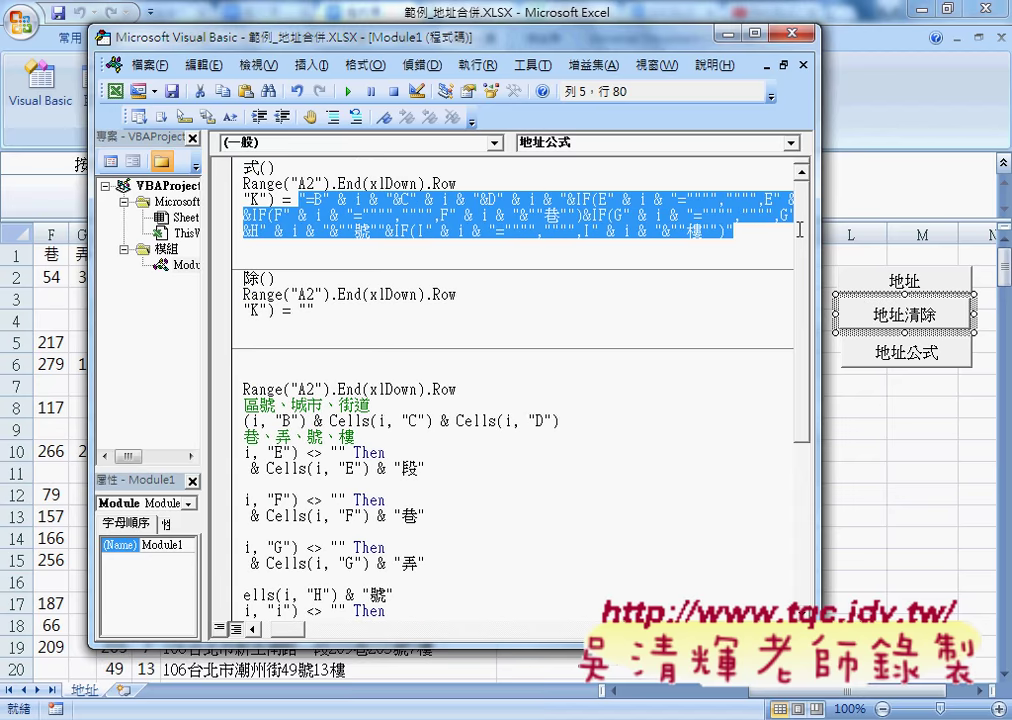
text("K") =)
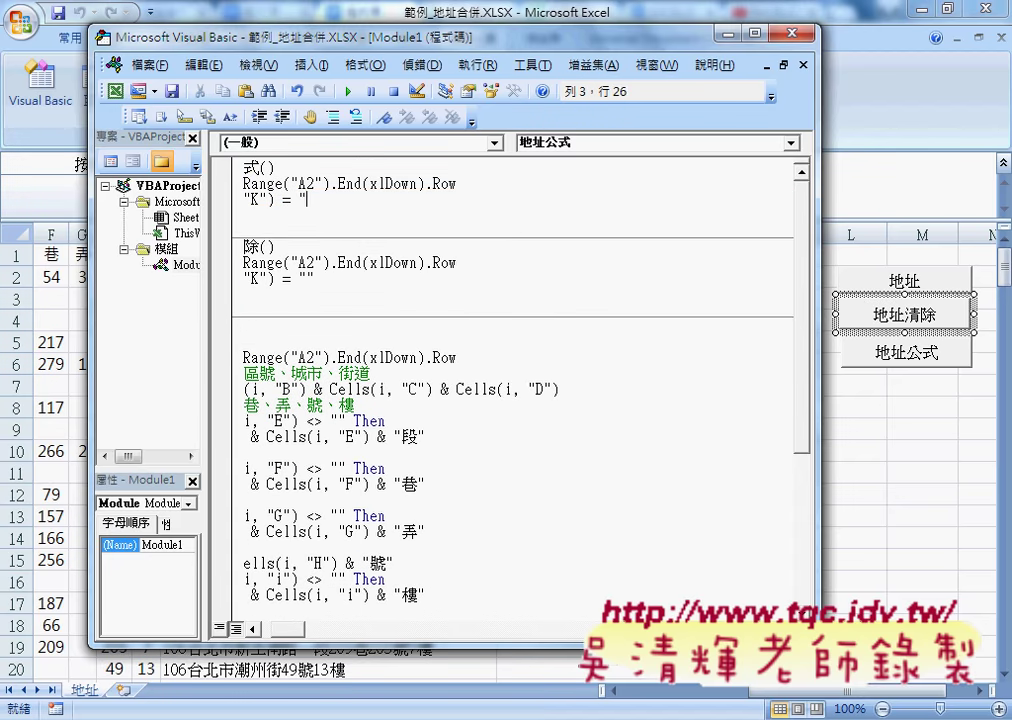
text(")
drag(303, 628, 295, 636)
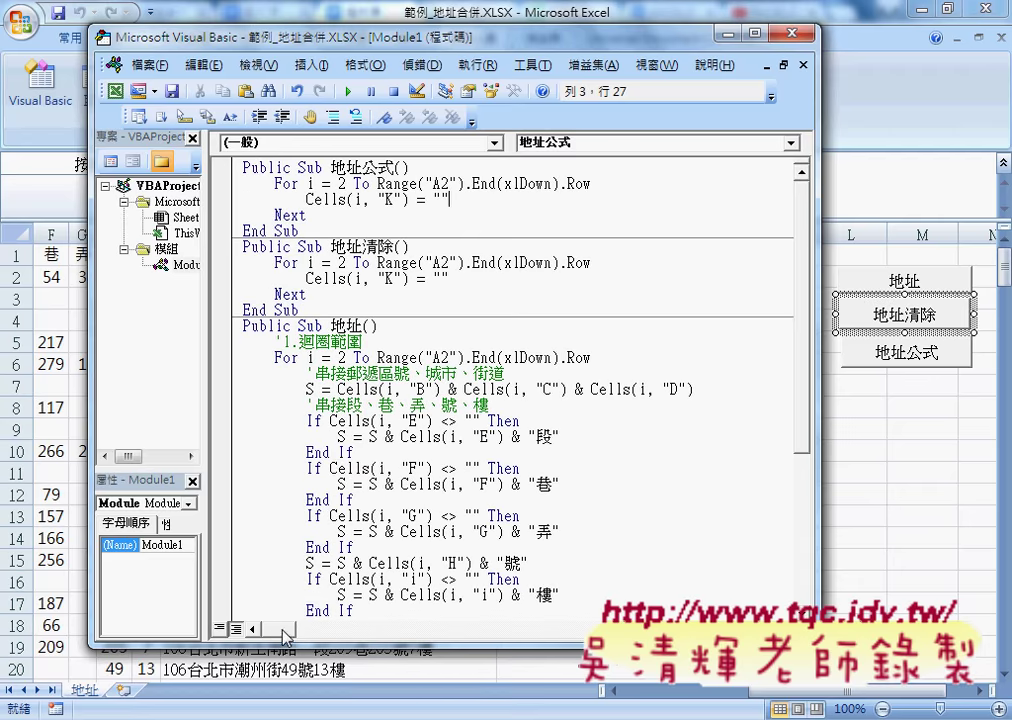
click(354, 166)
drag(360, 168, 392, 167)
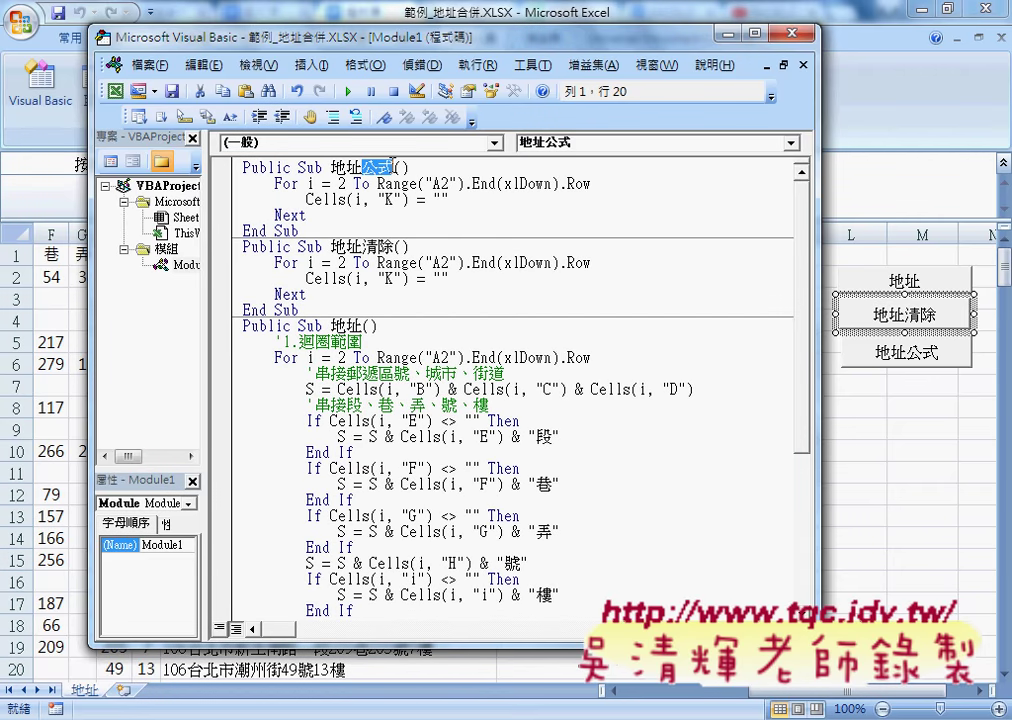
click(441, 278)
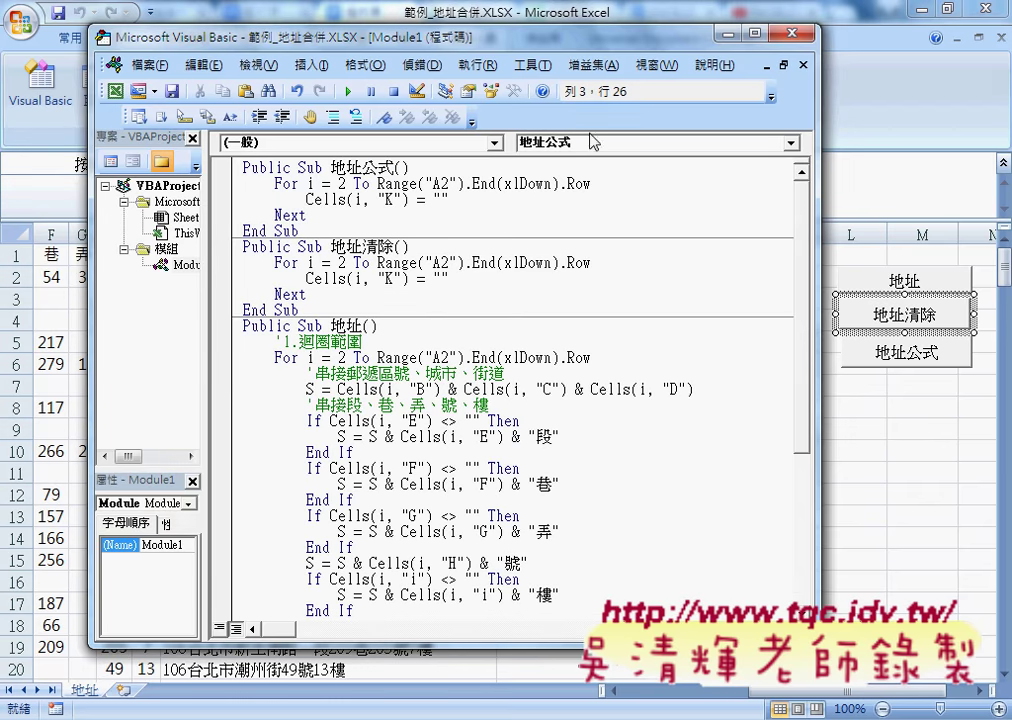
Back in Excel, select J2 and highlight its whole formula in the formula bar.
click(553, 8)
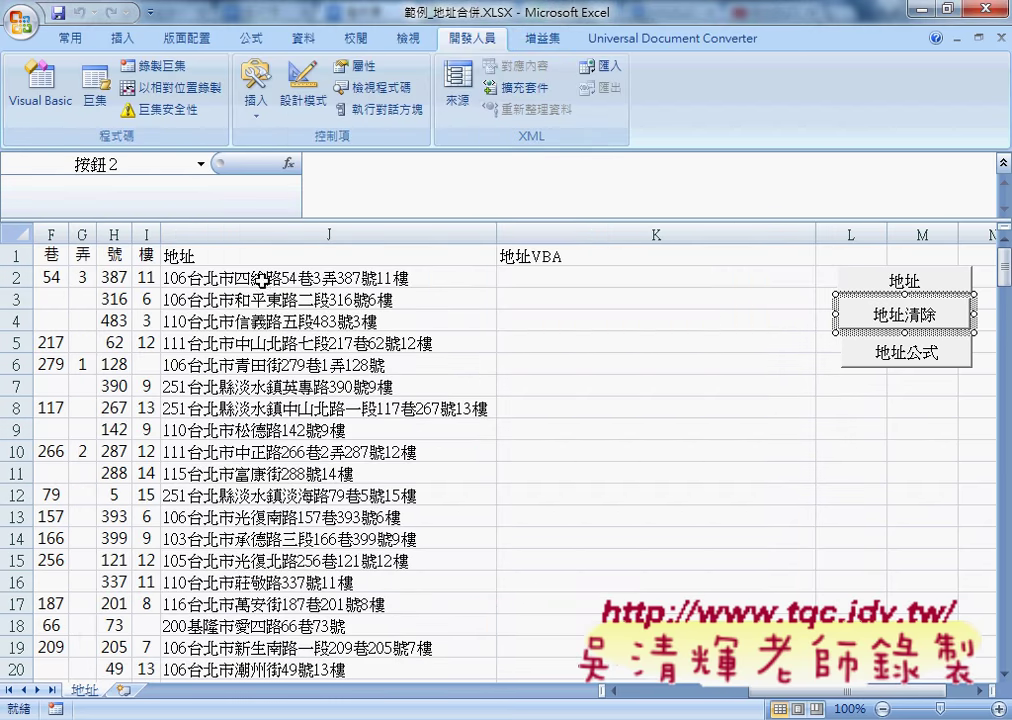
click(204, 220)
click(273, 175)
click(437, 163)
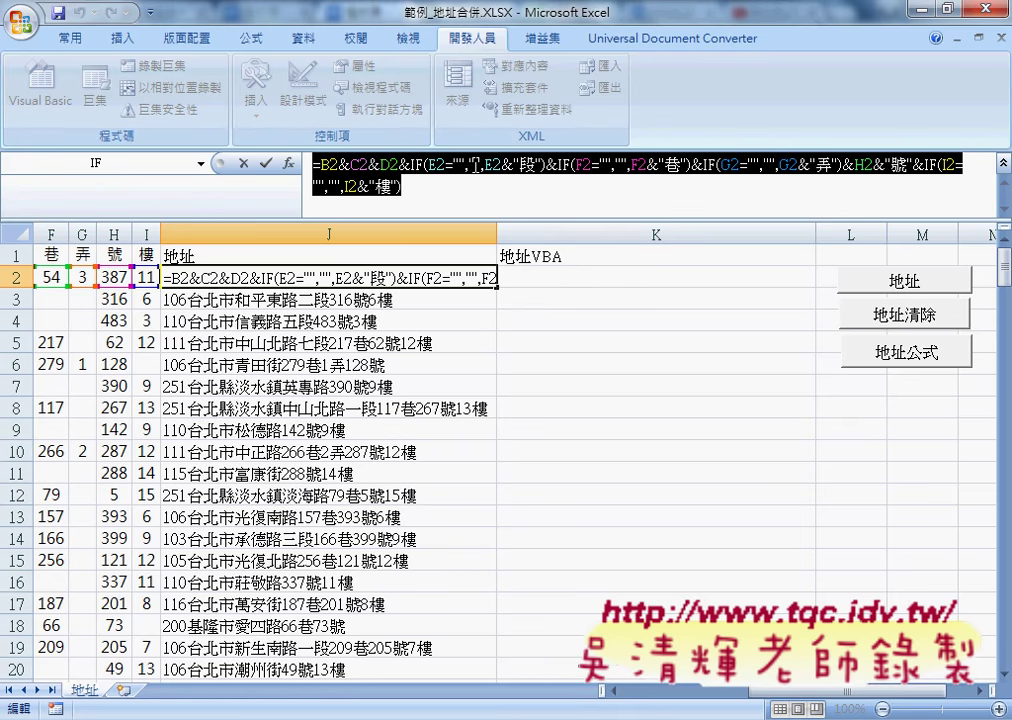
Copy J2's formula text, cancel the edit, and bring up the Start menu.
right_click(475, 166)
click(510, 202)
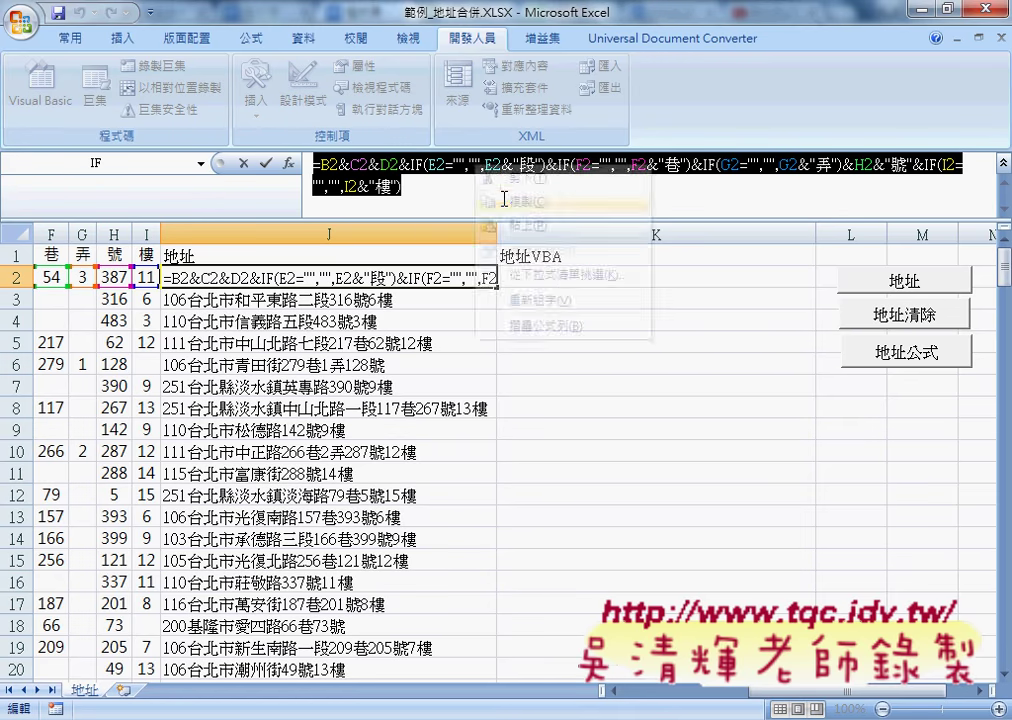
click(243, 163)
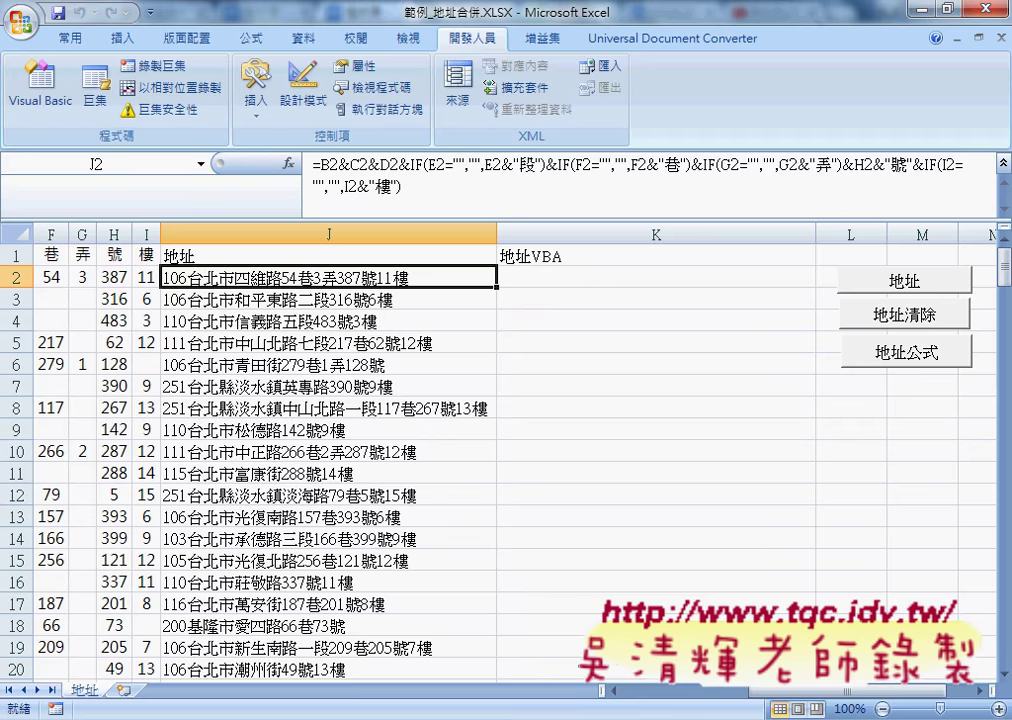
key(super)
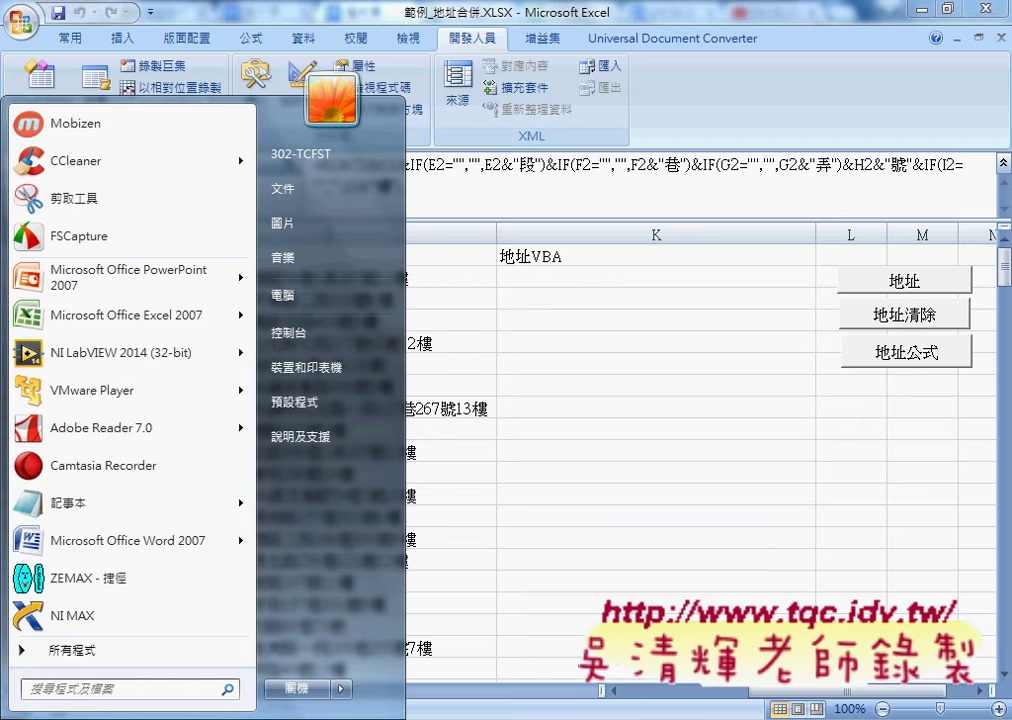
Launch Notepad, paste the copied J2 formula, and open the Replace dialog.
mouse_move(70, 512)
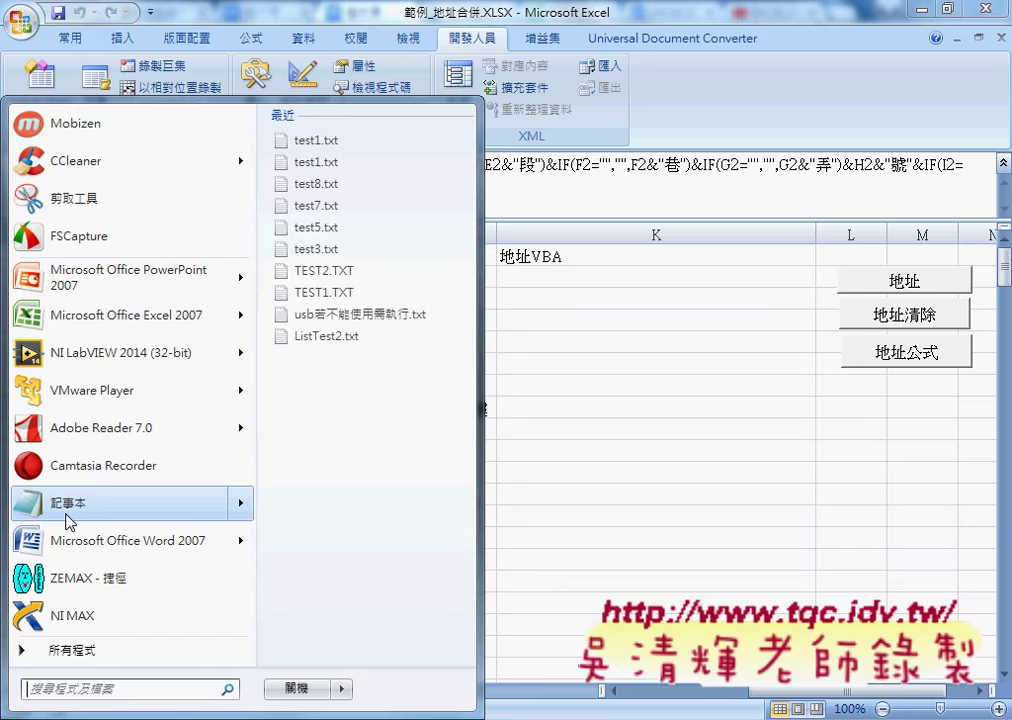
click(158, 508)
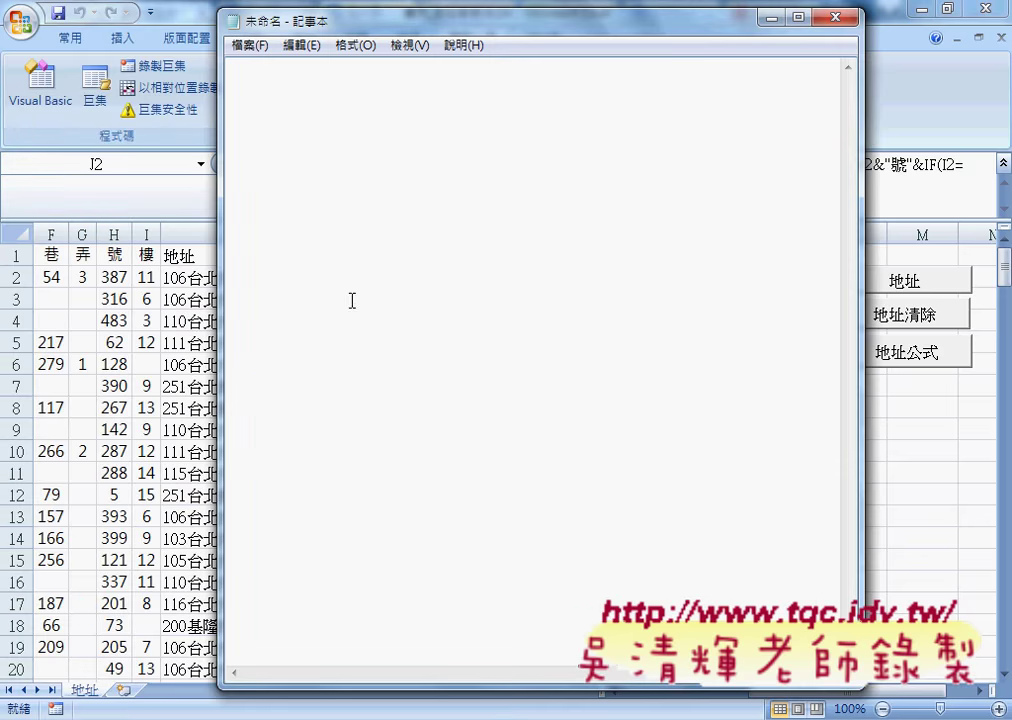
right_click(355, 277)
click(380, 360)
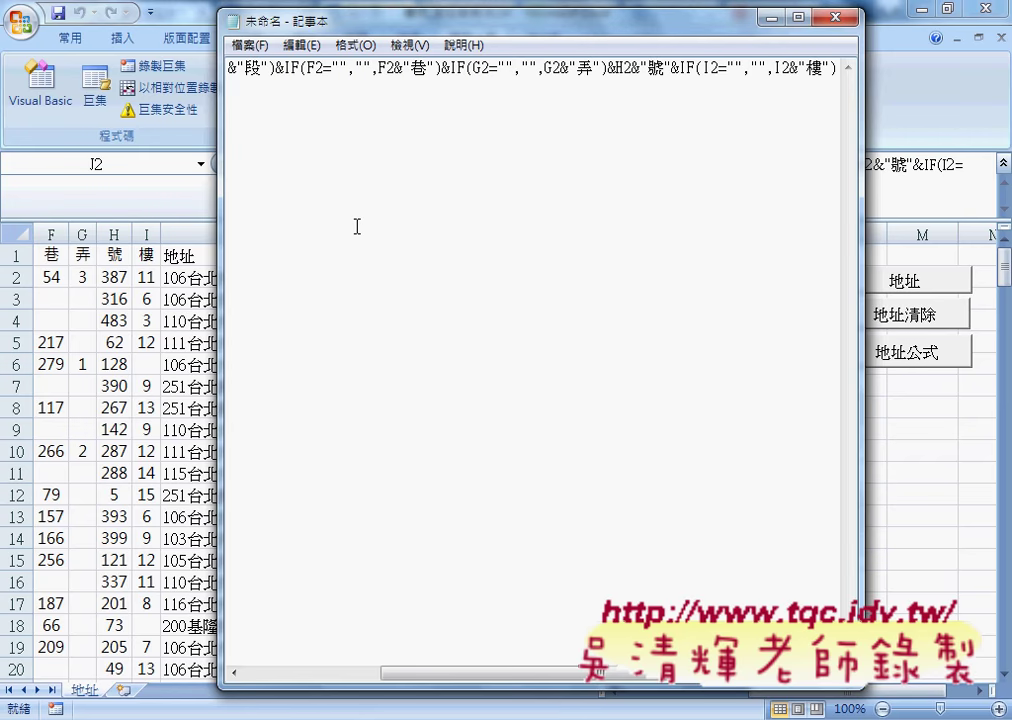
key(ctrl+h)
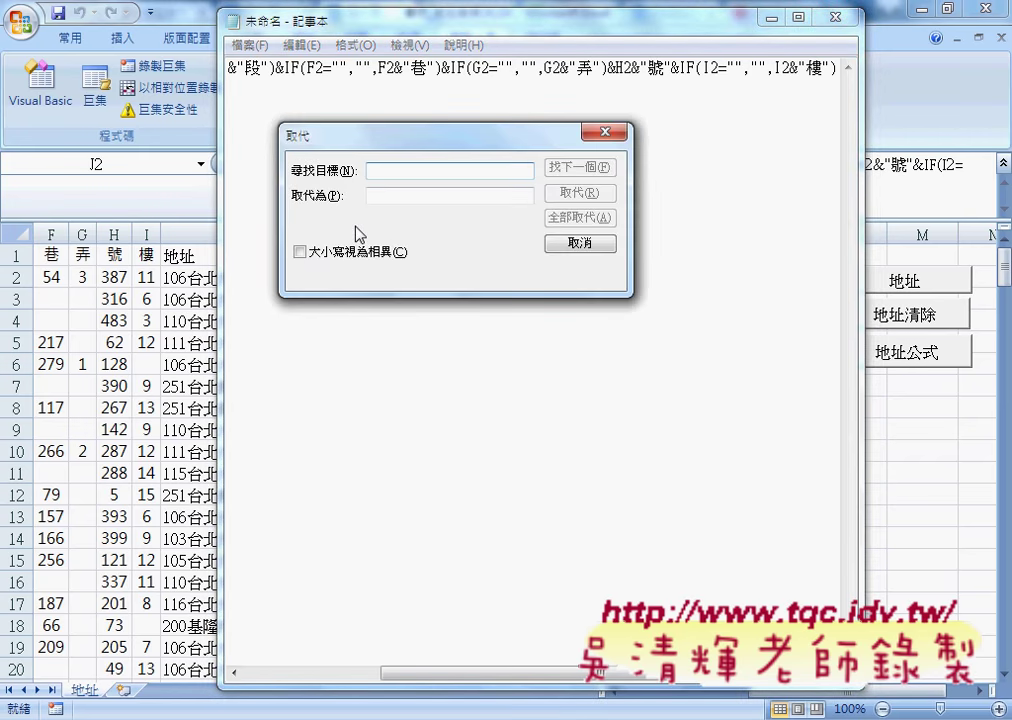
Replace every " in the formula with "" using 全部取代.
text(")
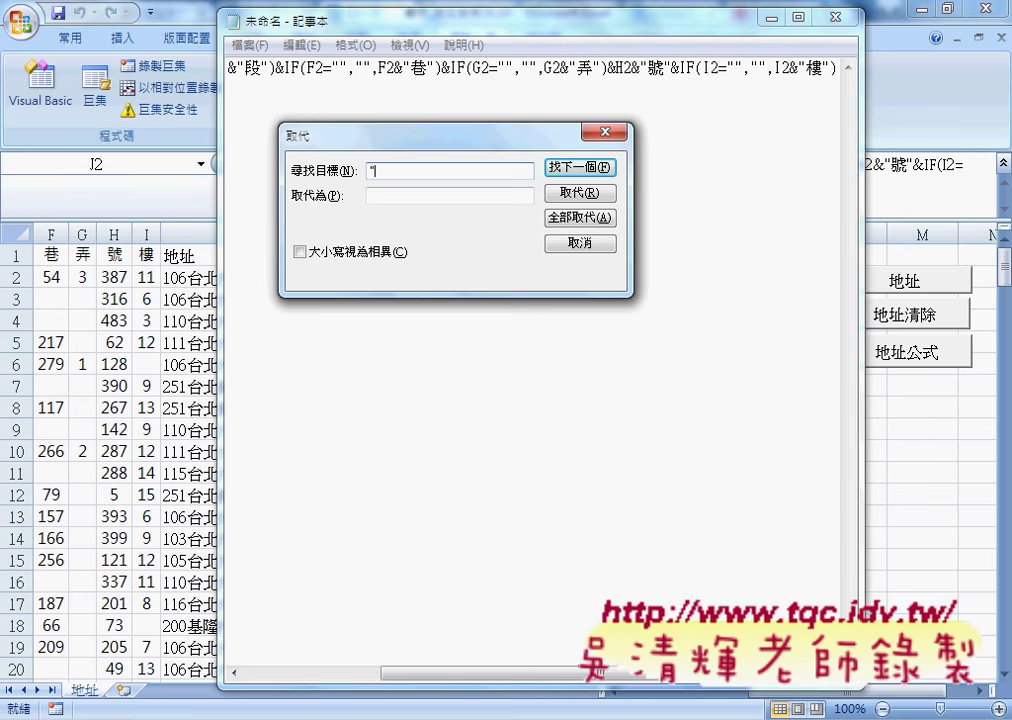
click(450, 195)
text("")
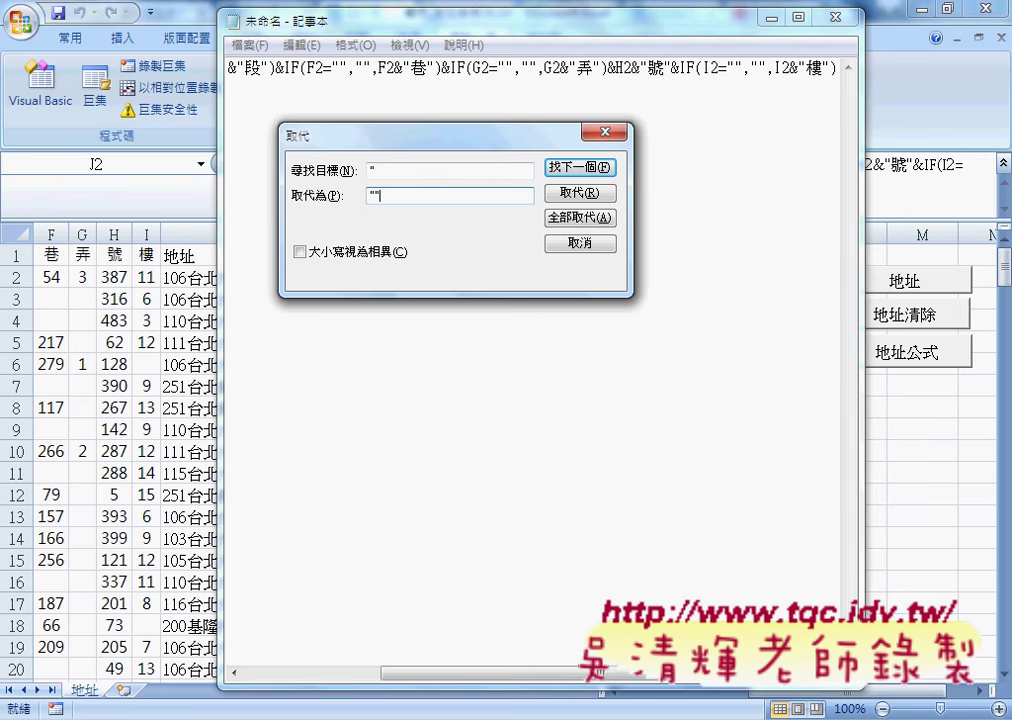
click(581, 219)
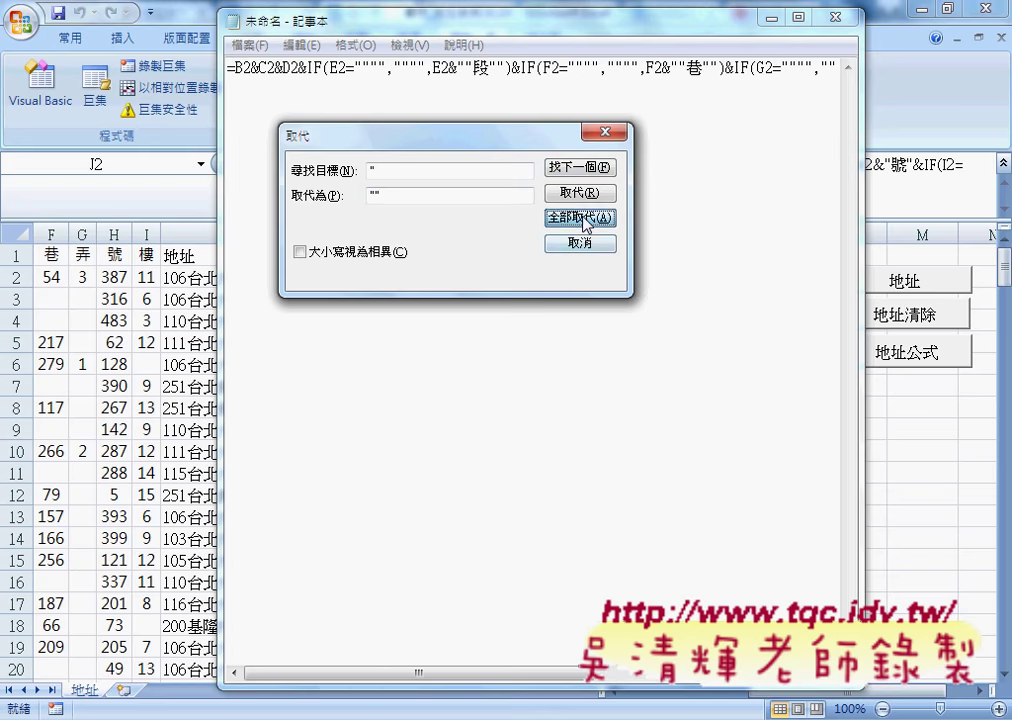
Replace every 2 with " & i & " using 全部取代, then close the dialog.
double_click(382, 168)
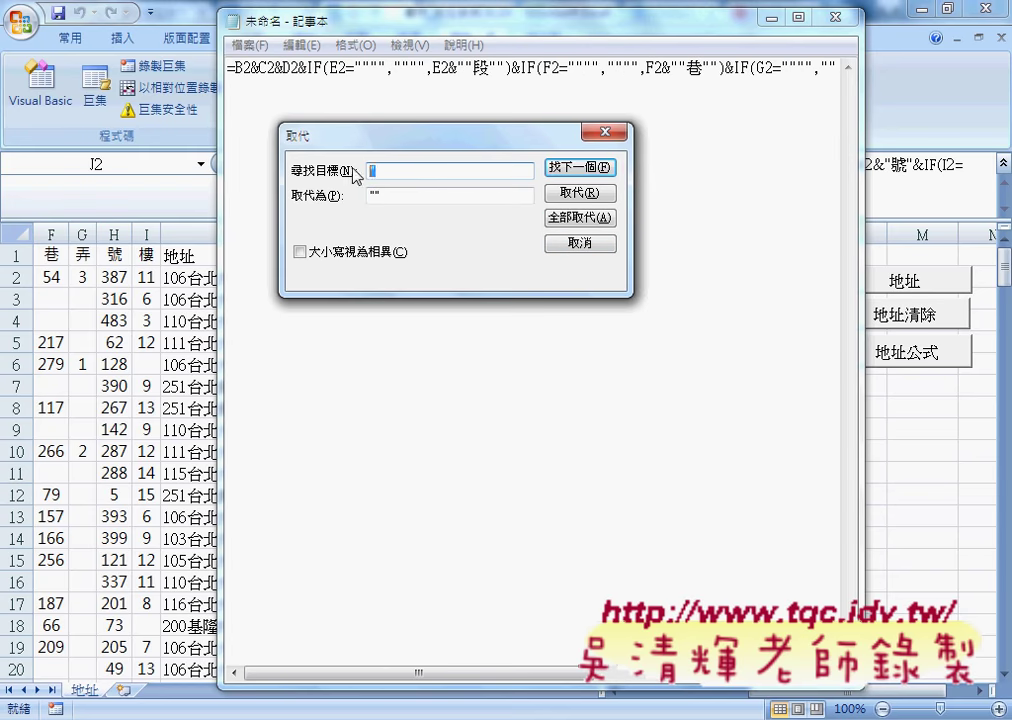
text(2)
key(Tab)
text(")
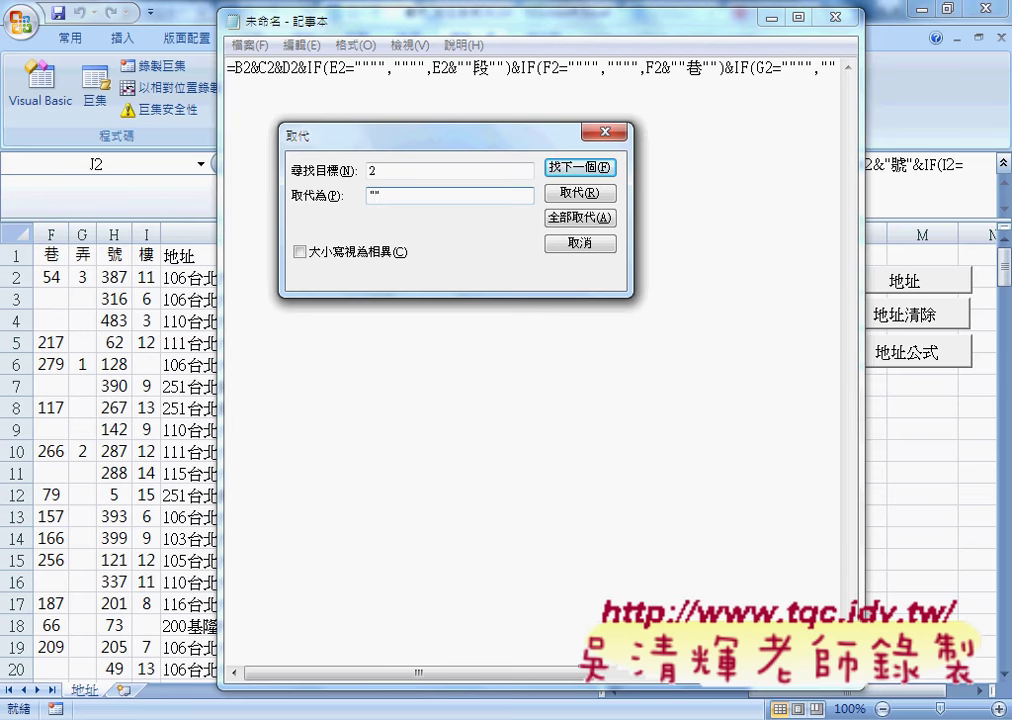
text(&&")
text(i&)
click(373, 195)
key(Right)
key(Right)
key(Right)
text(")
double_click(436, 196)
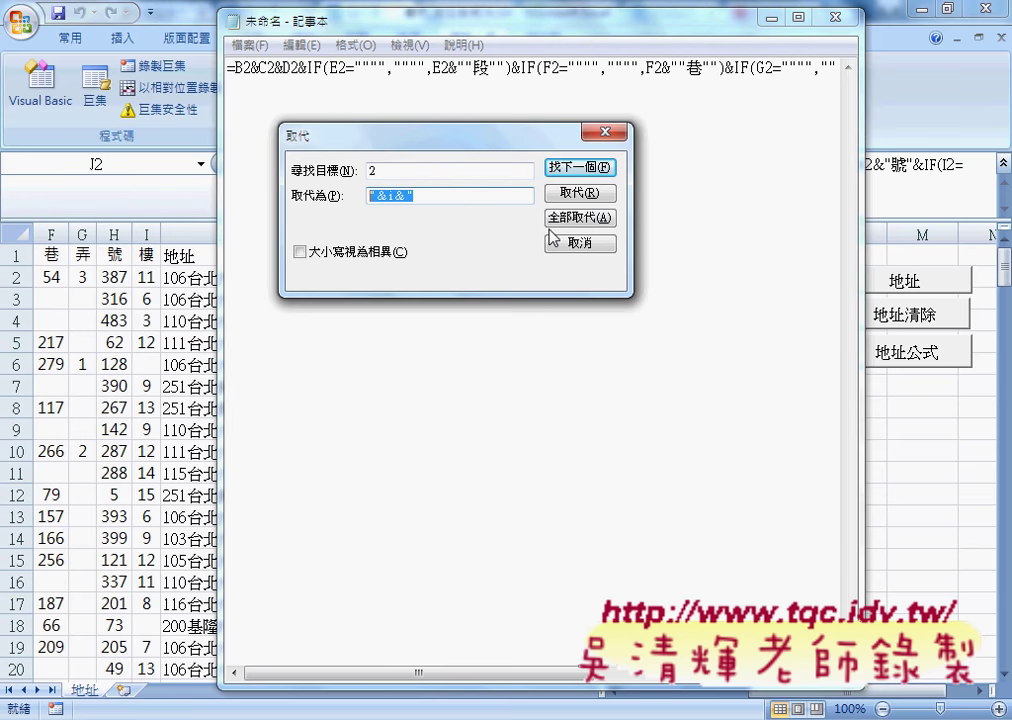
click(430, 171)
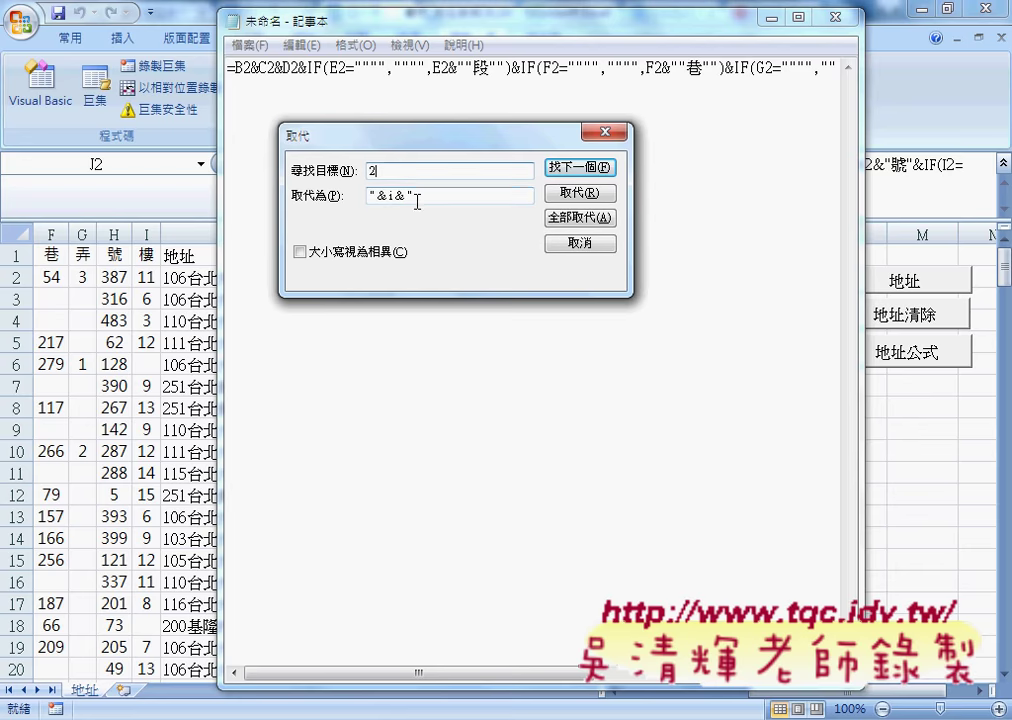
click(578, 218)
click(580, 243)
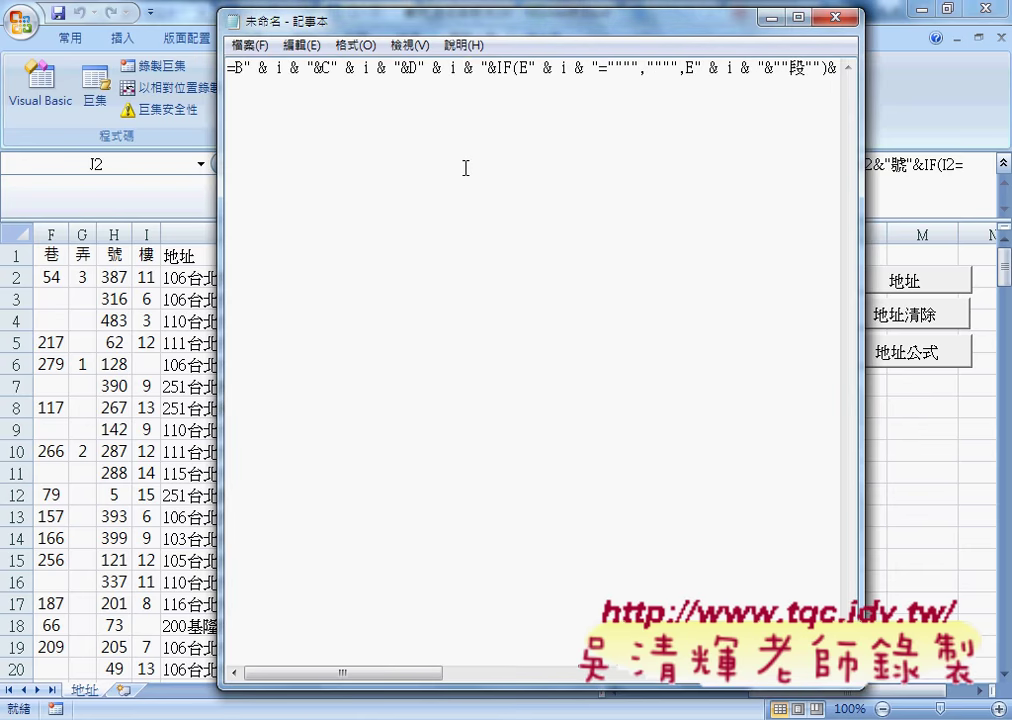
Paste Notepad's converted formula into the 地址公式 macro's Cells(i, "K") line, then minimize the editor and Notepad.
key(ctrl+a)
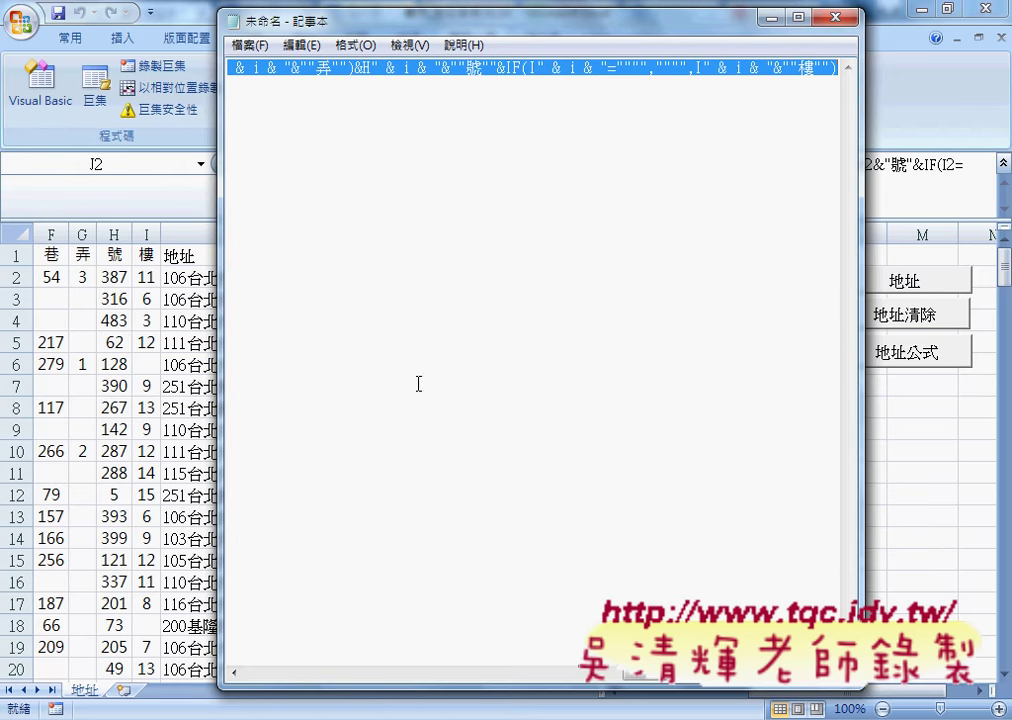
click(407, 716)
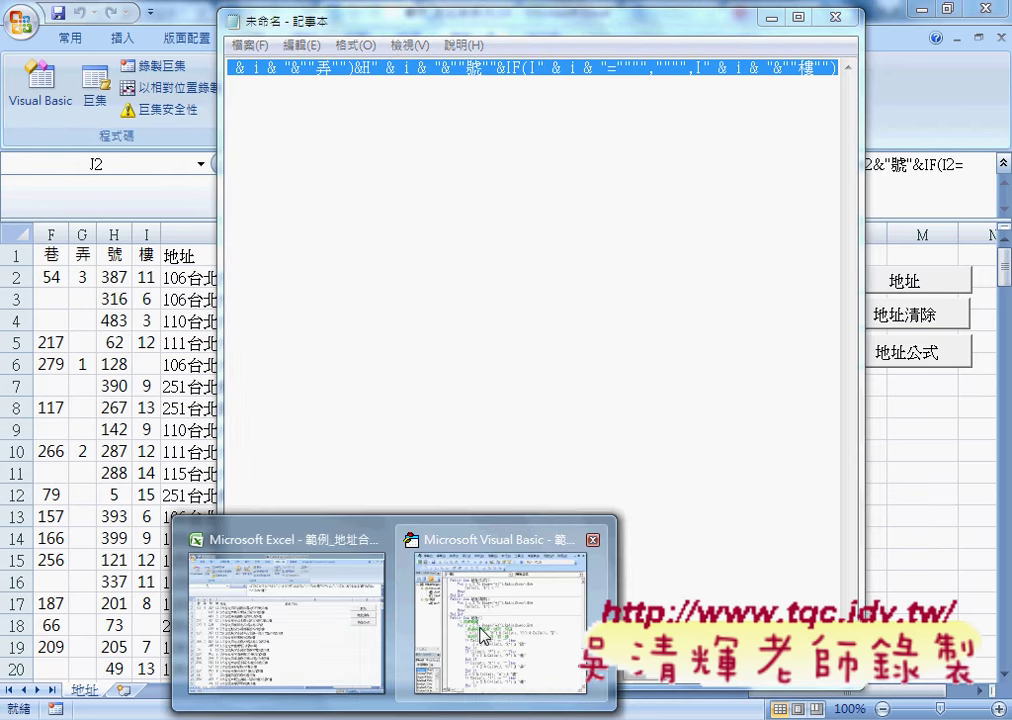
click(500, 600)
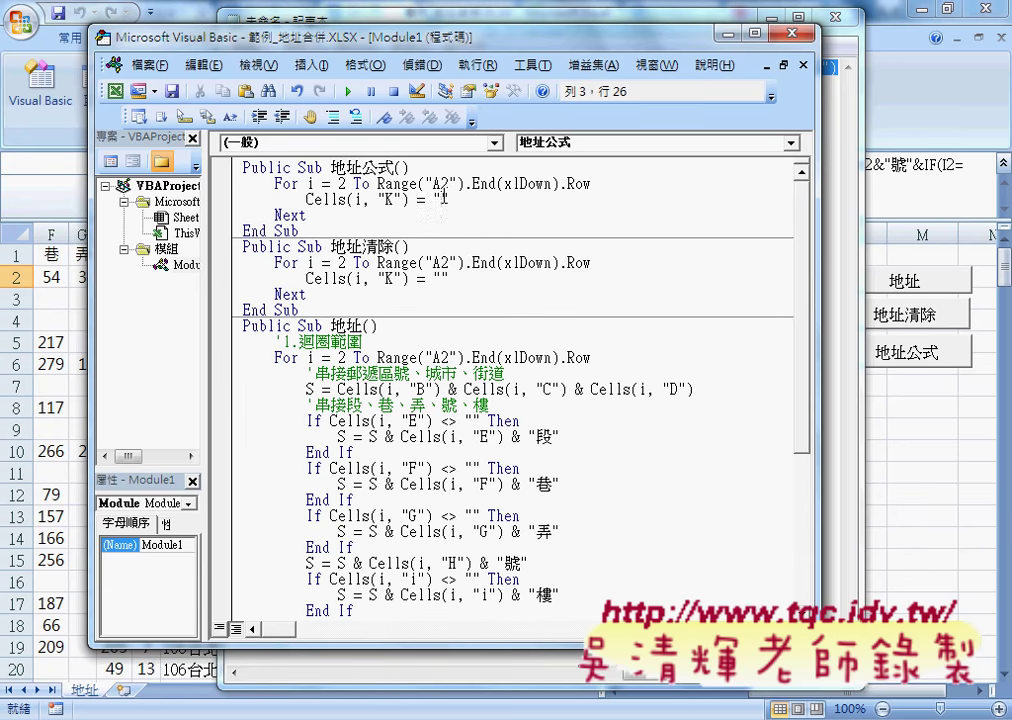
key(ctrl+v)
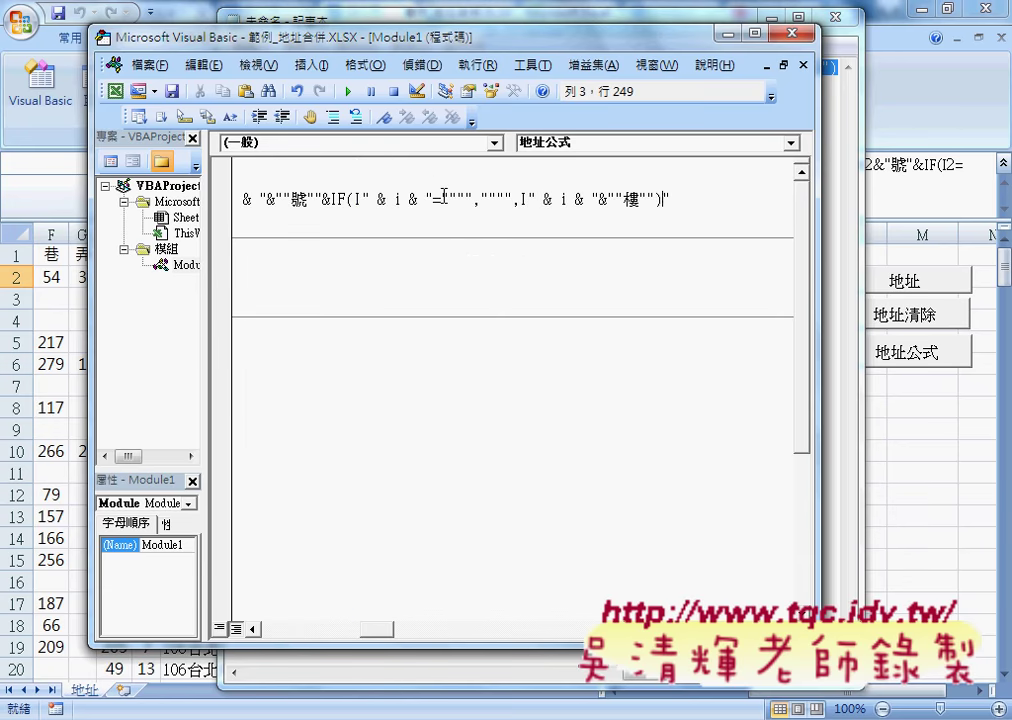
key(Home)
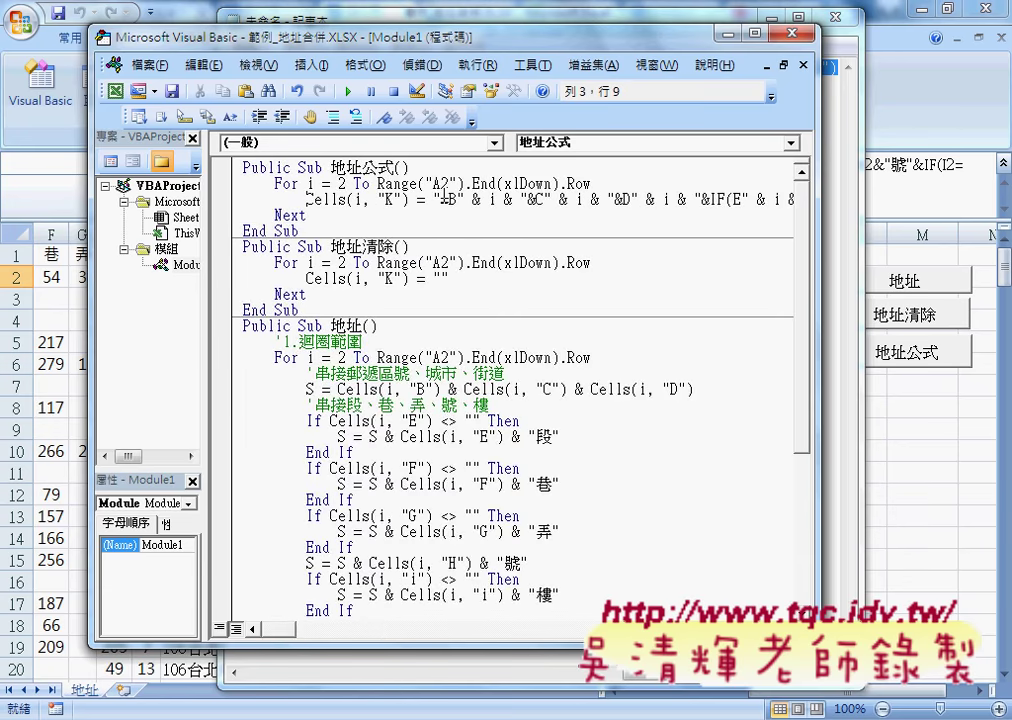
click(757, 33)
click(775, 17)
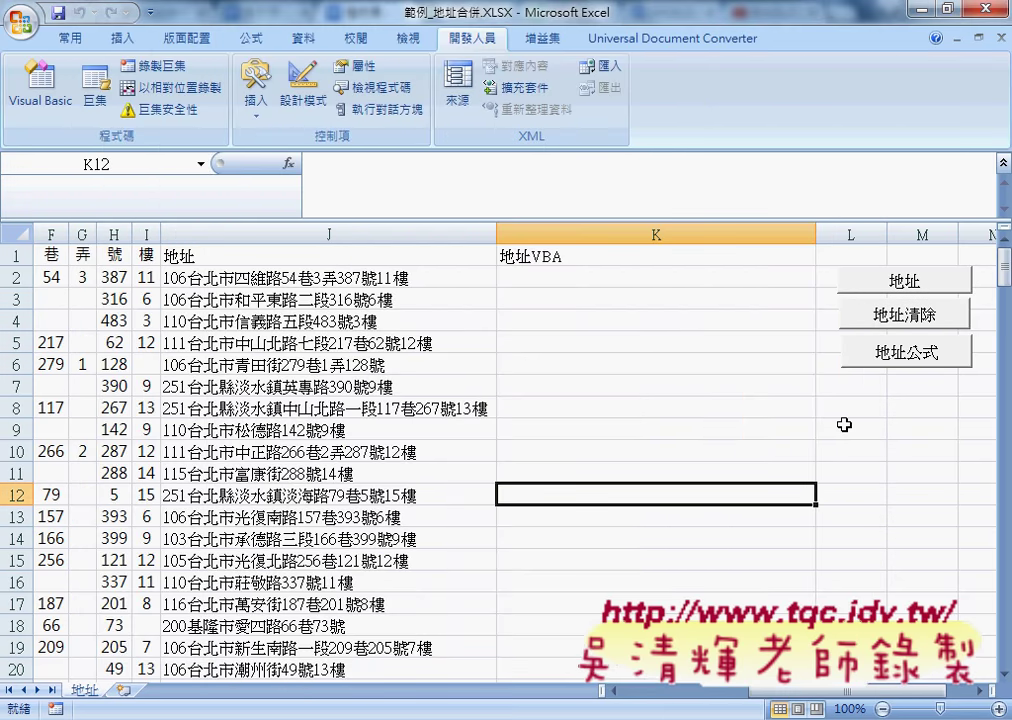
Run the 地址公式 macro and inspect the IF concatenation formula it wrote in K2.
click(895, 355)
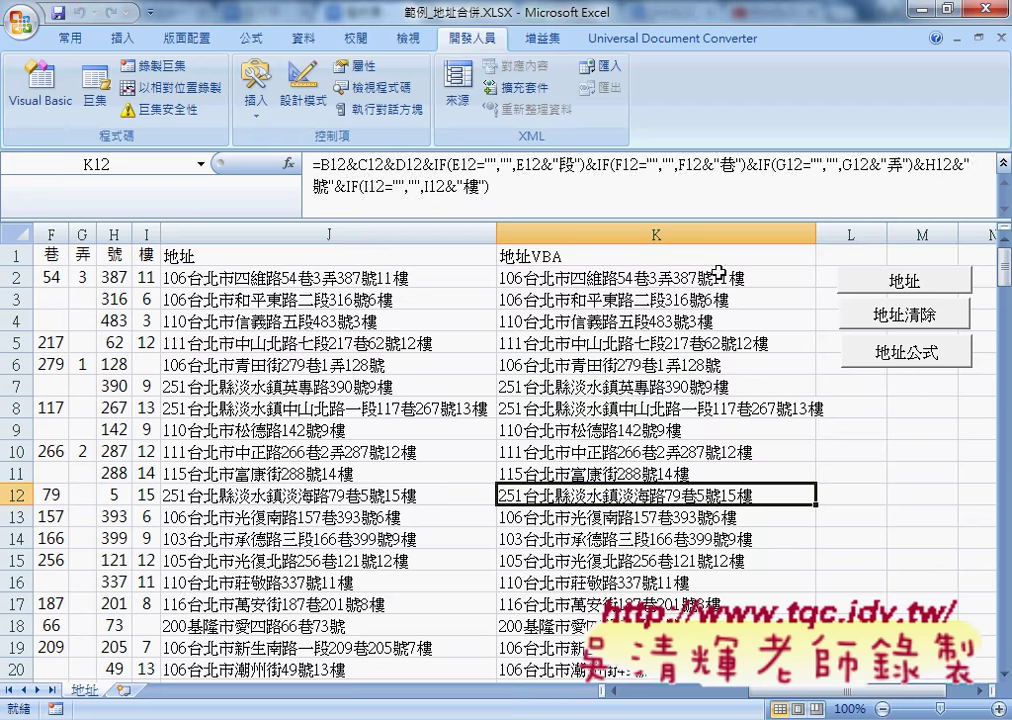
click(709, 273)
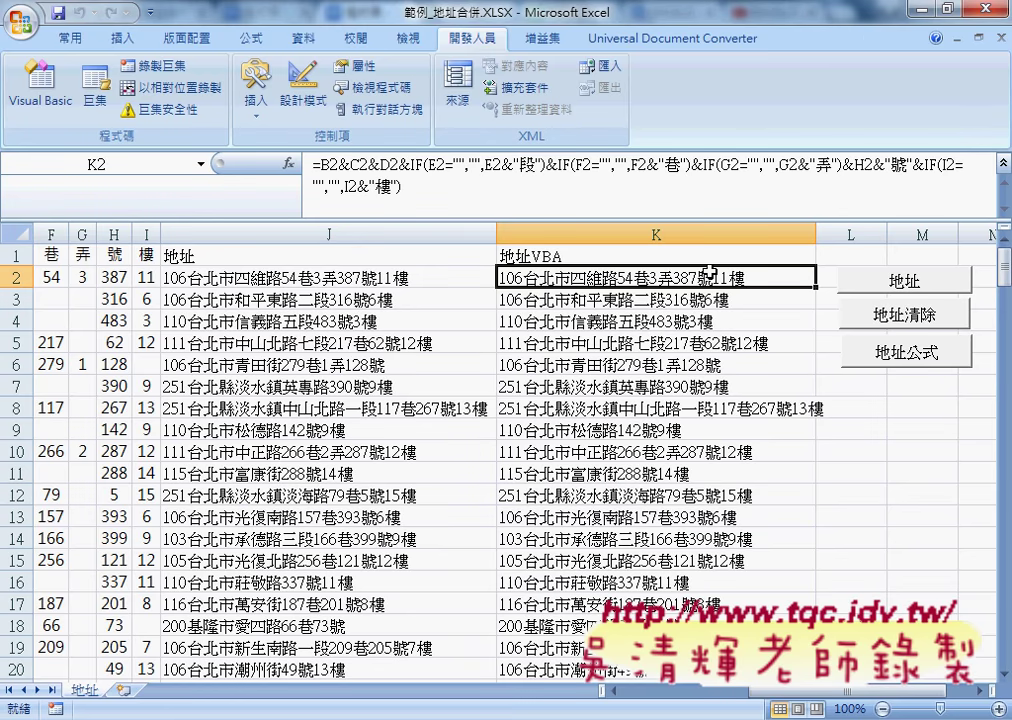
Clear and regenerate column K twice with 地址清除 and 地址公式, then return to the VBA editor.
click(877, 316)
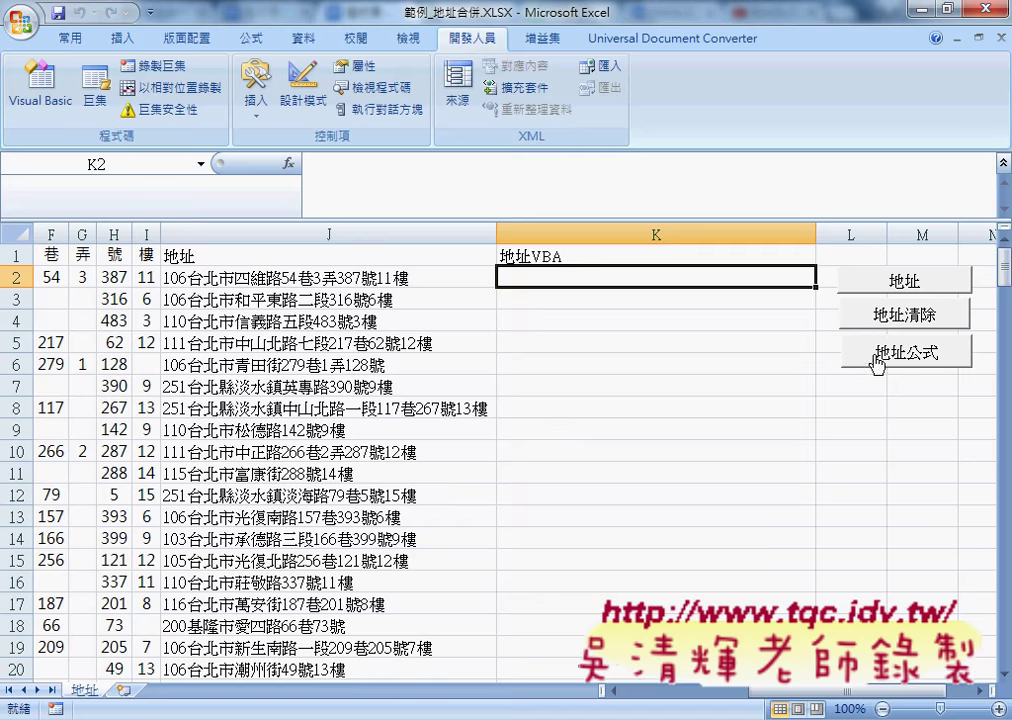
click(881, 351)
click(884, 316)
click(888, 354)
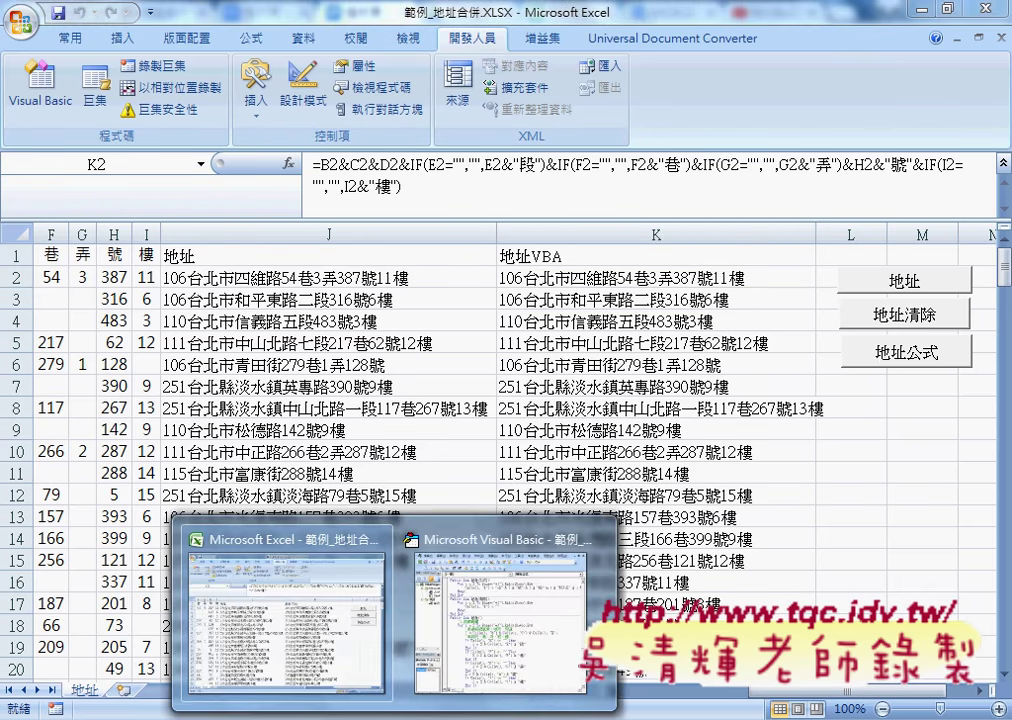
key(alt+Tab)
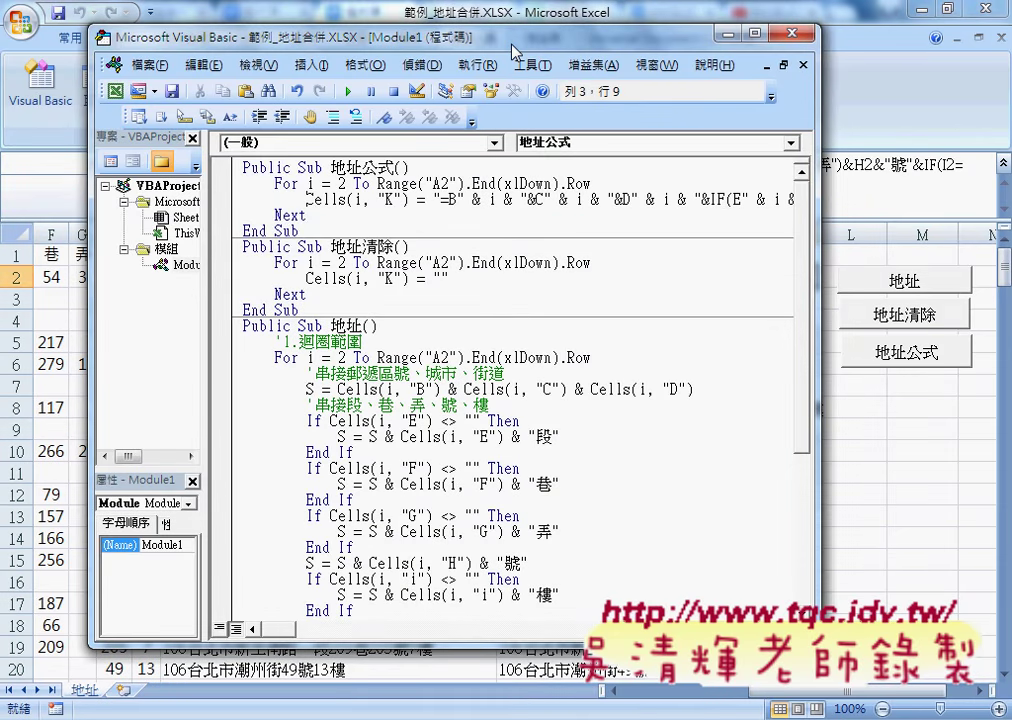
Maximize the code window and break the long 地址公式 Cells formula line in two.
double_click(404, 35)
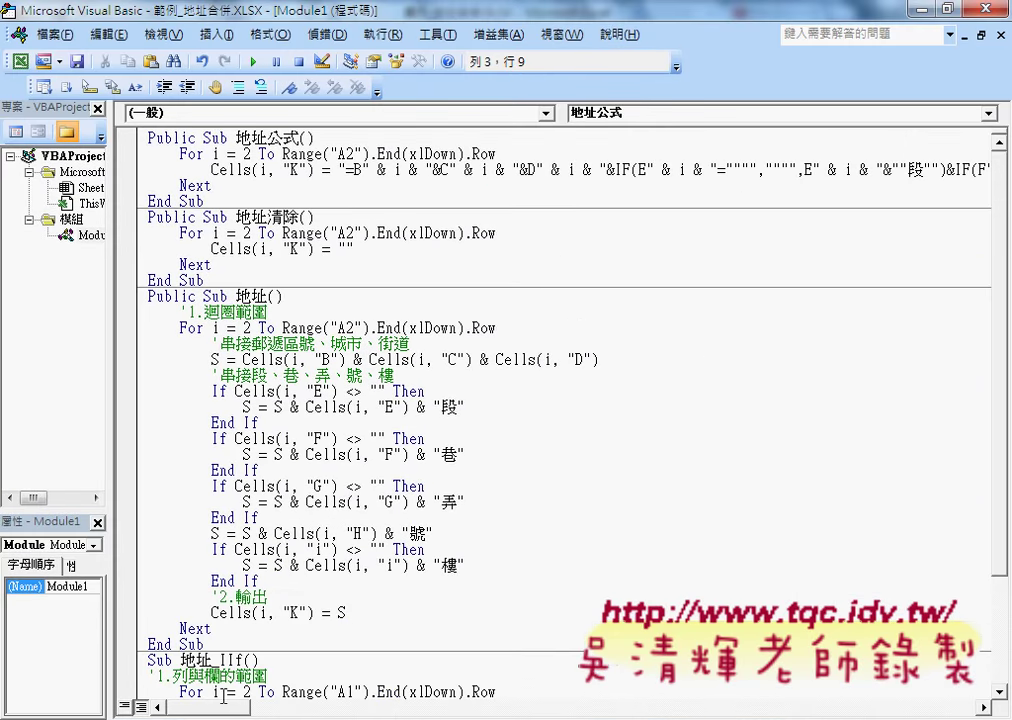
mouse_move(226, 707)
mouse_down()
mouse_move(358, 716)
mouse_move(222, 712)
mouse_up()
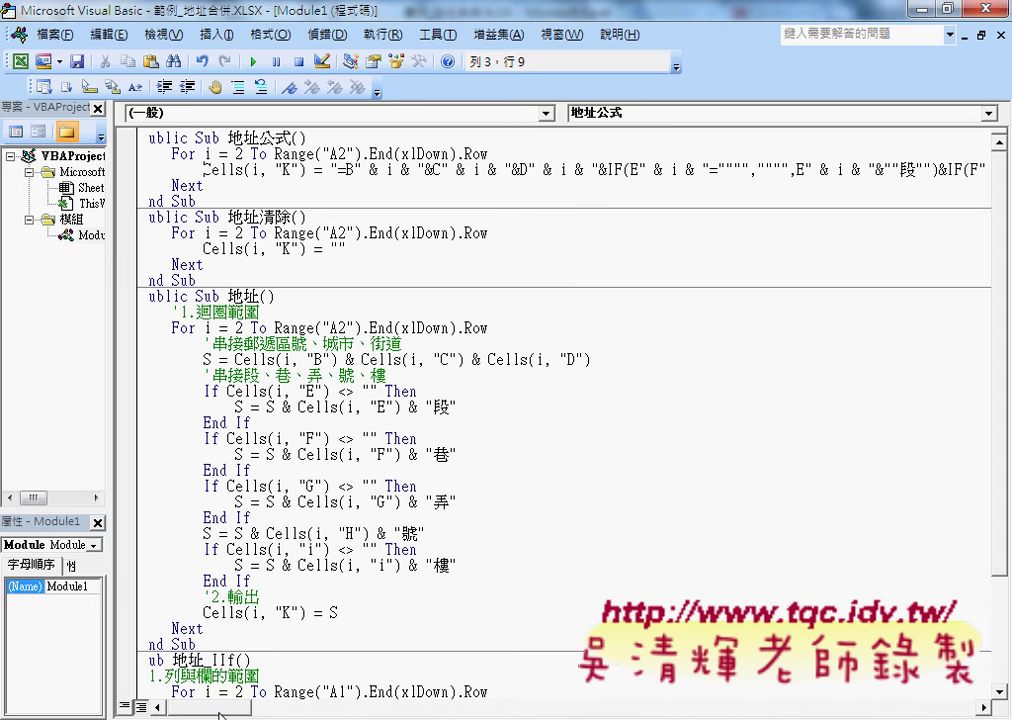
mouse_move(220, 712)
mouse_down()
mouse_move(305, 713)
mouse_move(198, 712)
mouse_up()
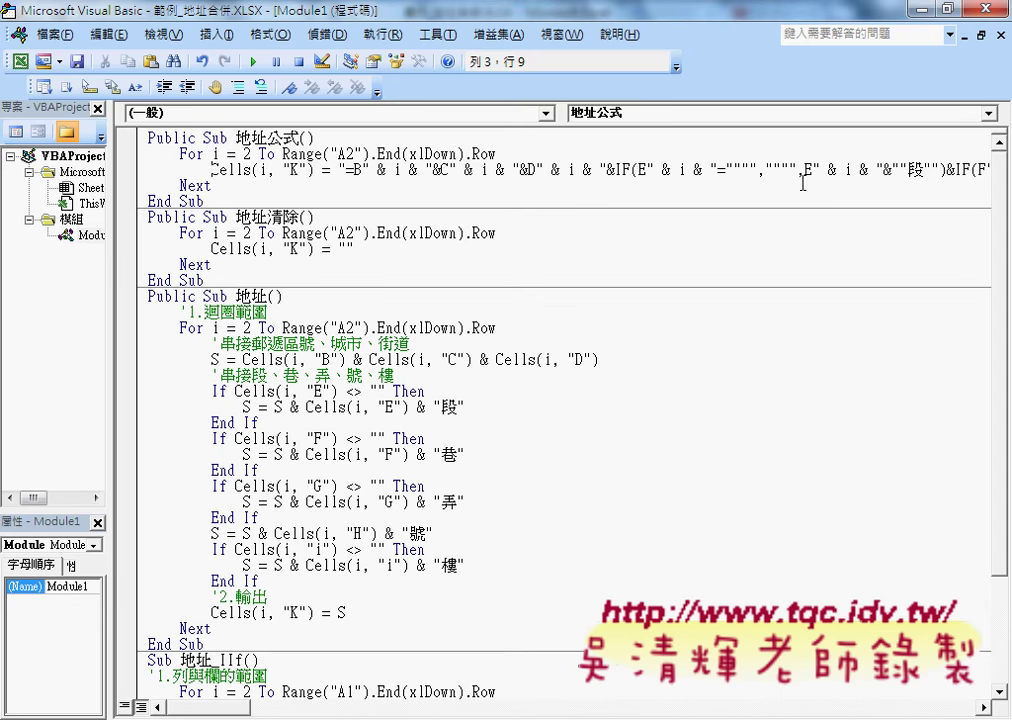
click(864, 170)
click(944, 170)
key(ctrl+z)
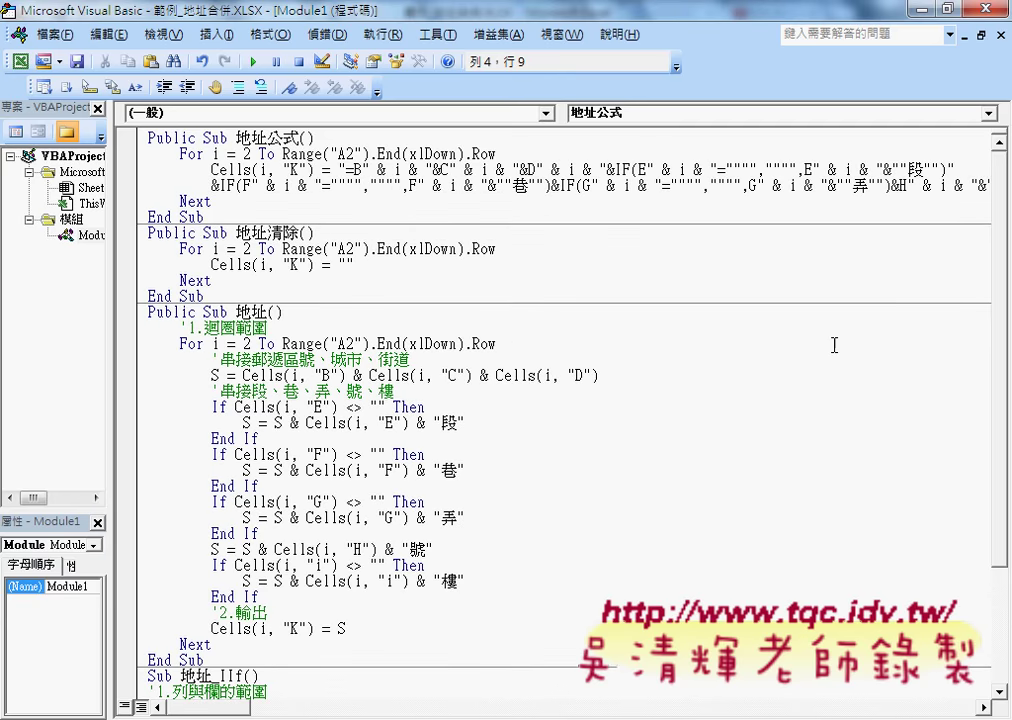
click(834, 345)
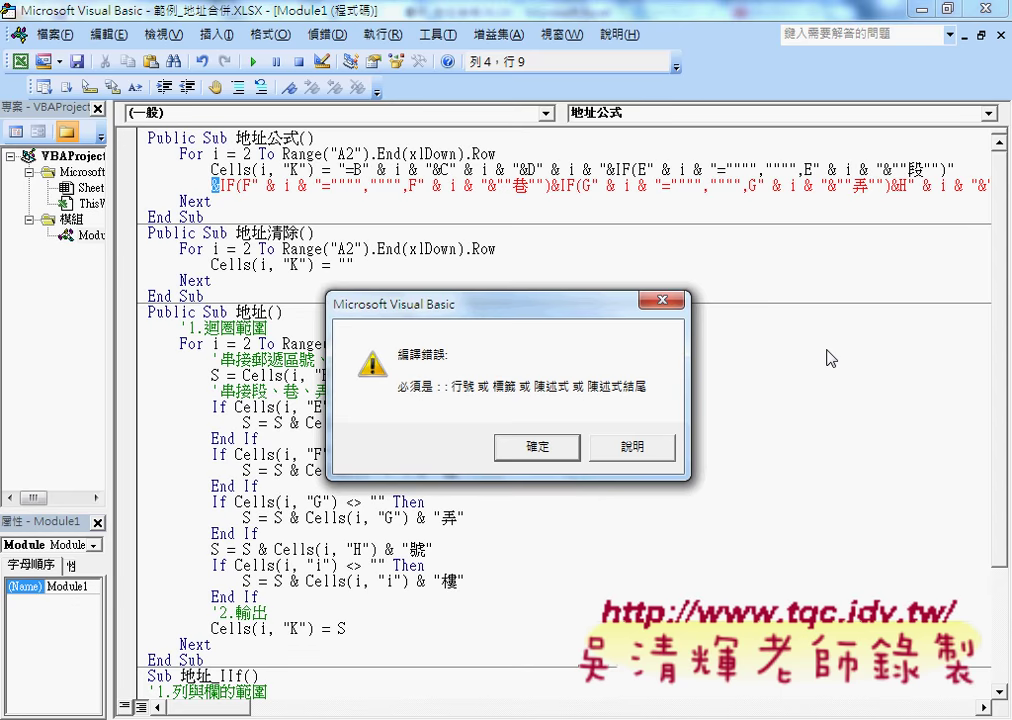
Dismiss the compile error, rejoin the formula line, and fix spacing and quotes after the E condition's "& i &".
click(505, 449)
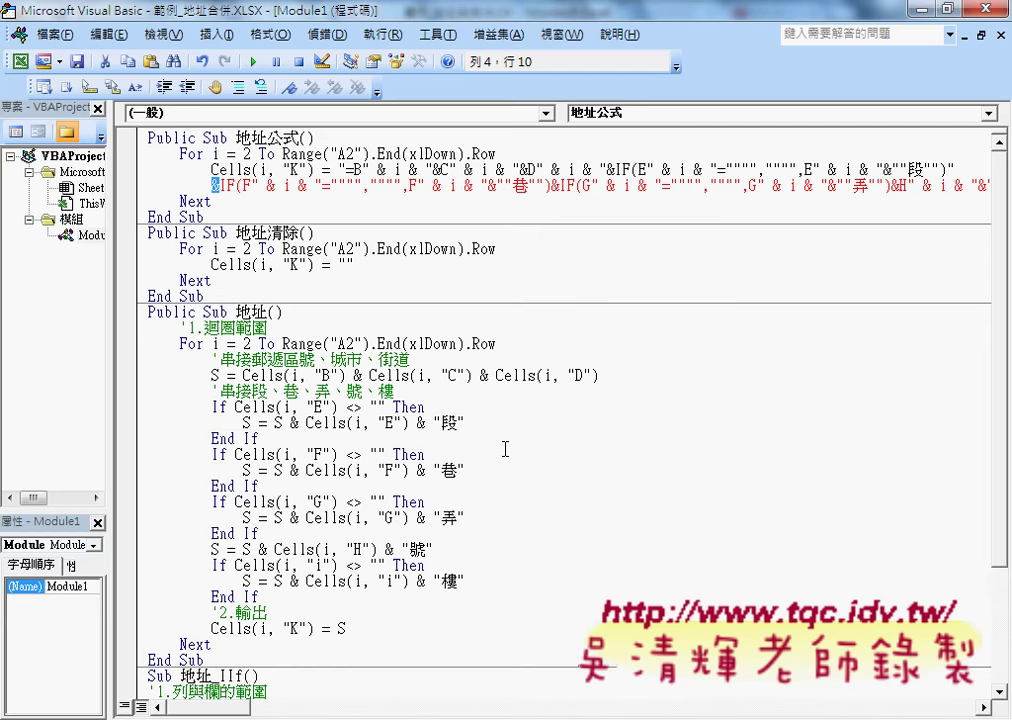
key(BackSpace)
key(BackSpace)
key(BackSpace)
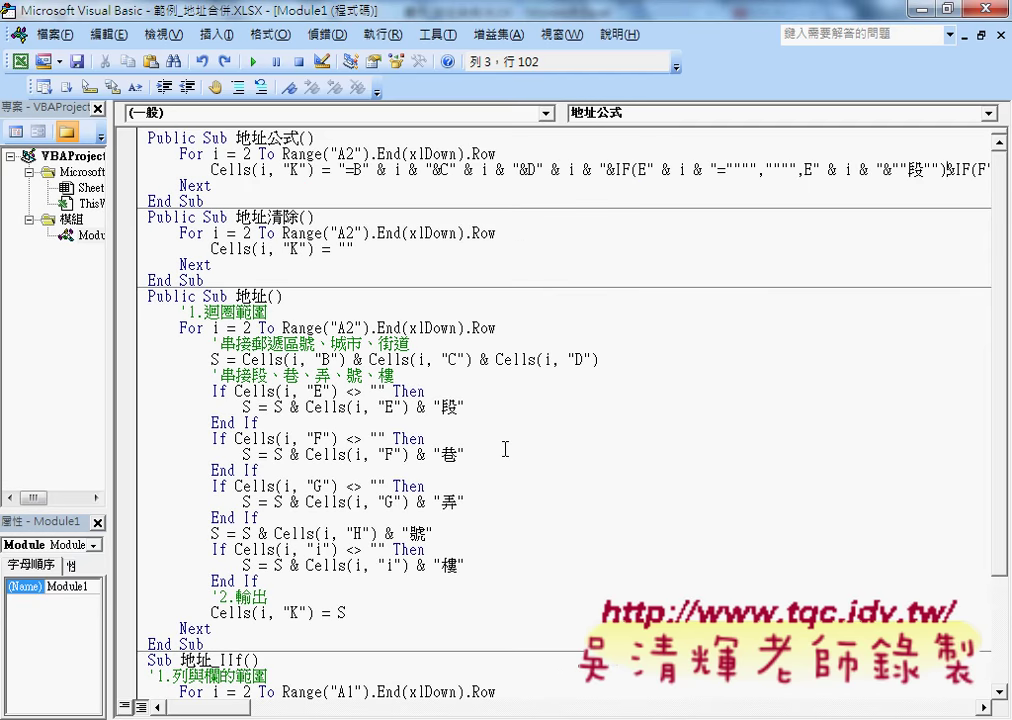
double_click(684, 169)
click(690, 170)
double_click(697, 170)
click(703, 170)
drag(703, 170, 712, 170)
text(")
Insert a " _" continuation before the 段 text part and split the line there.
click(877, 170)
double_click(866, 169)
double_click(875, 169)
key(Left)
text(")
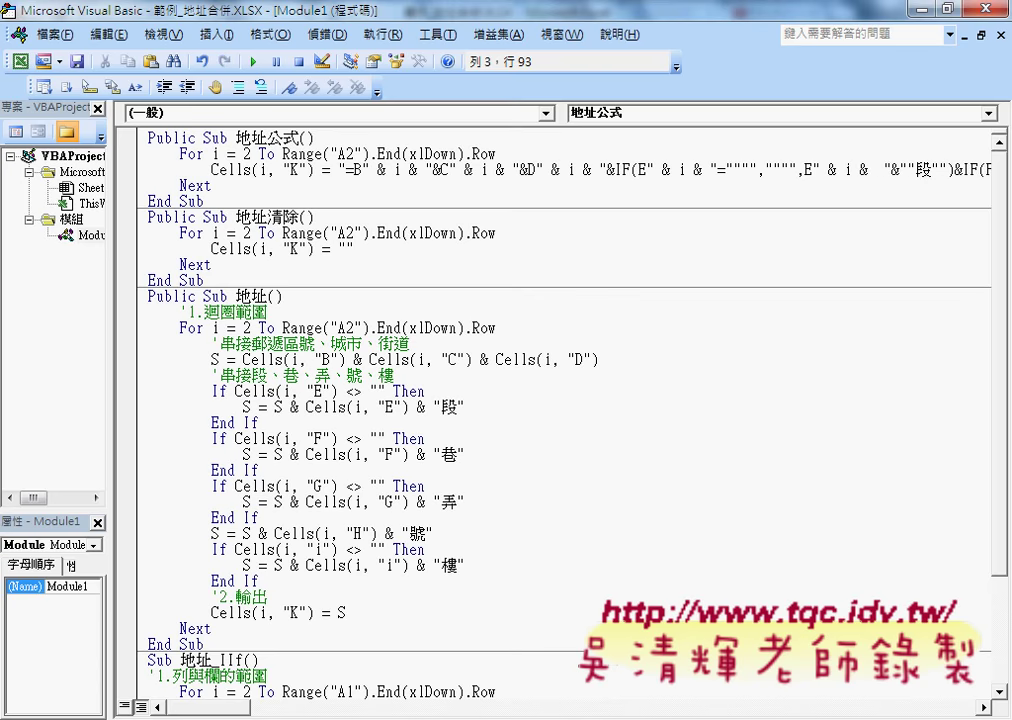
text(_)
key(Return)
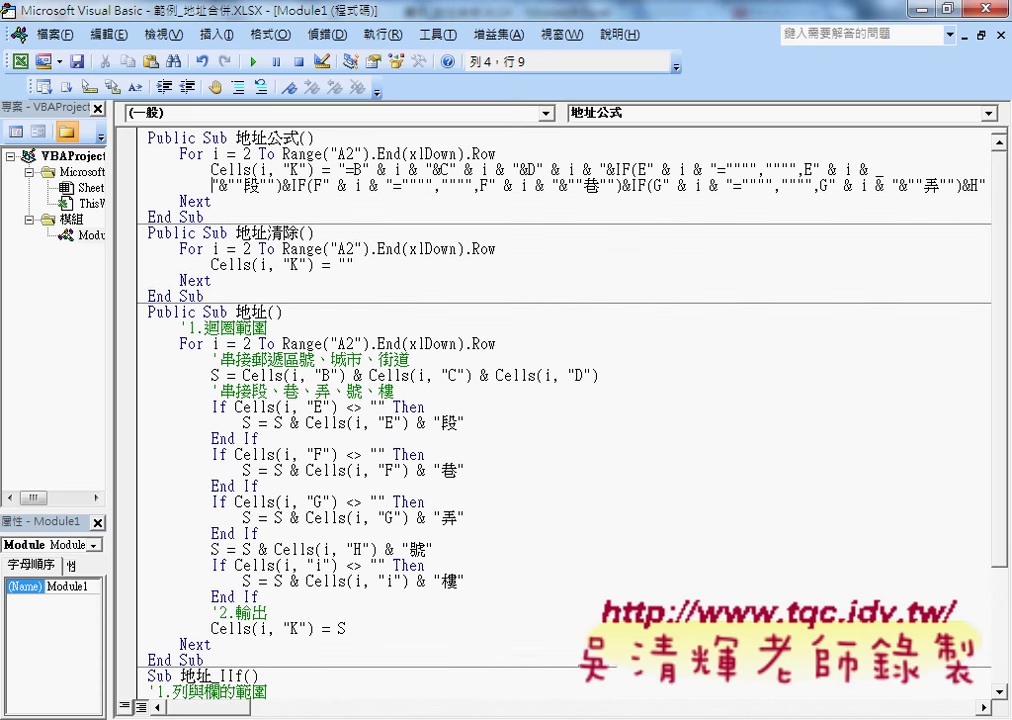
Split the second formula line after the G condition's "& i &" into a third continued line.
click(696, 480)
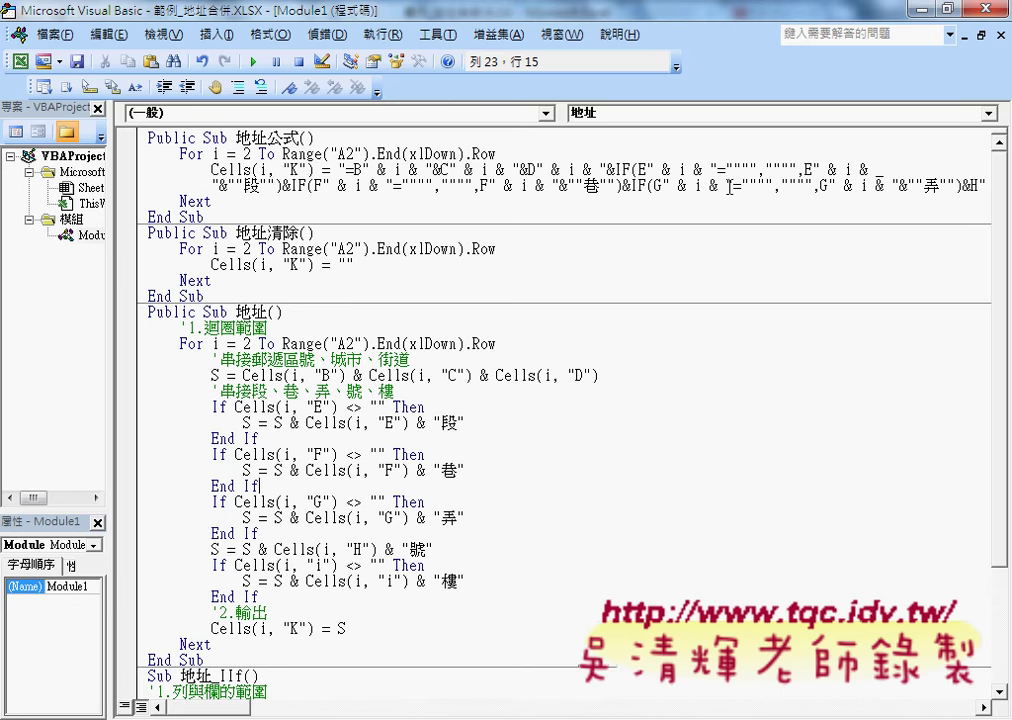
drag(678, 186, 716, 186)
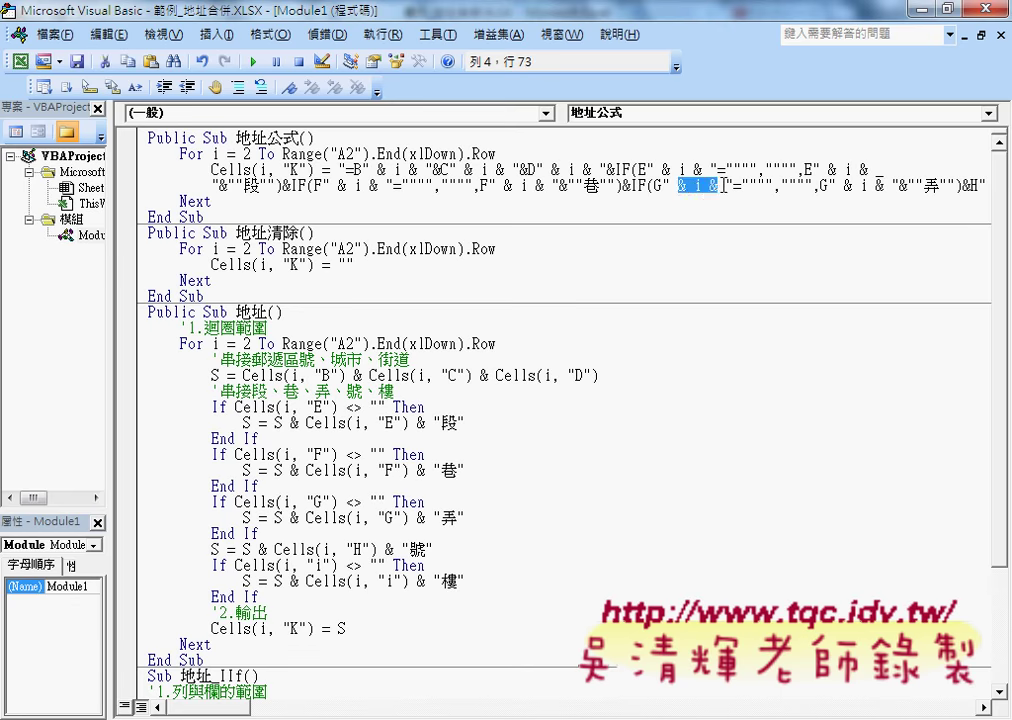
click(718, 186)
key(shift+Right)
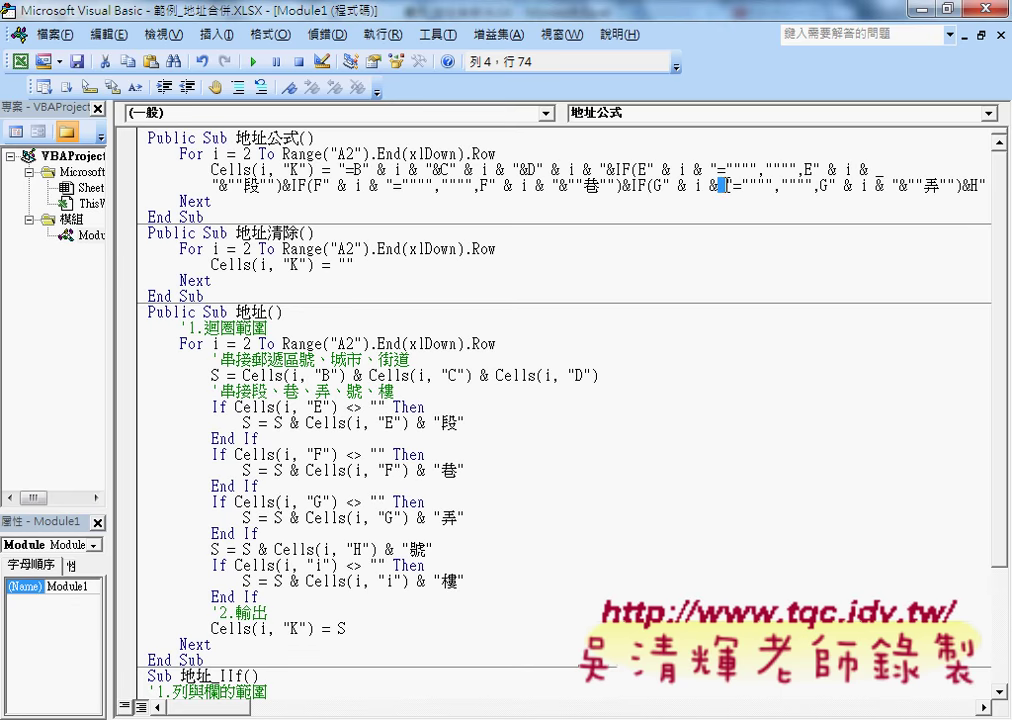
click(722, 186)
click(733, 187)
text(_)
key(Return)
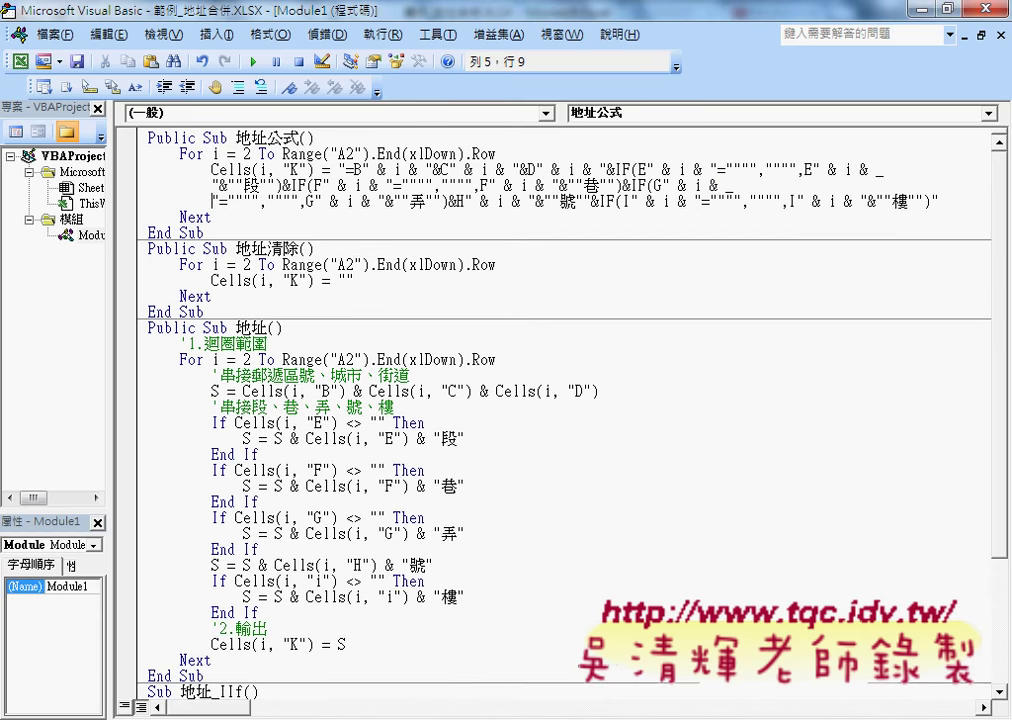
click(675, 449)
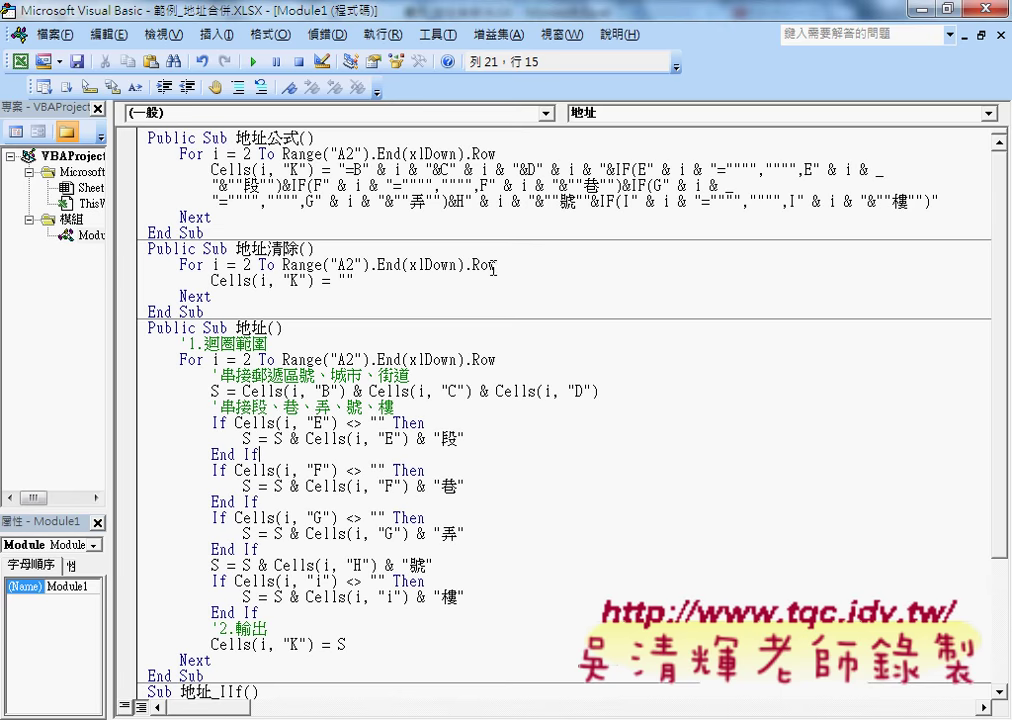
Fix the spacing before the first line's continuation underscore, then select the 地址公式 procedure.
double_click(865, 170)
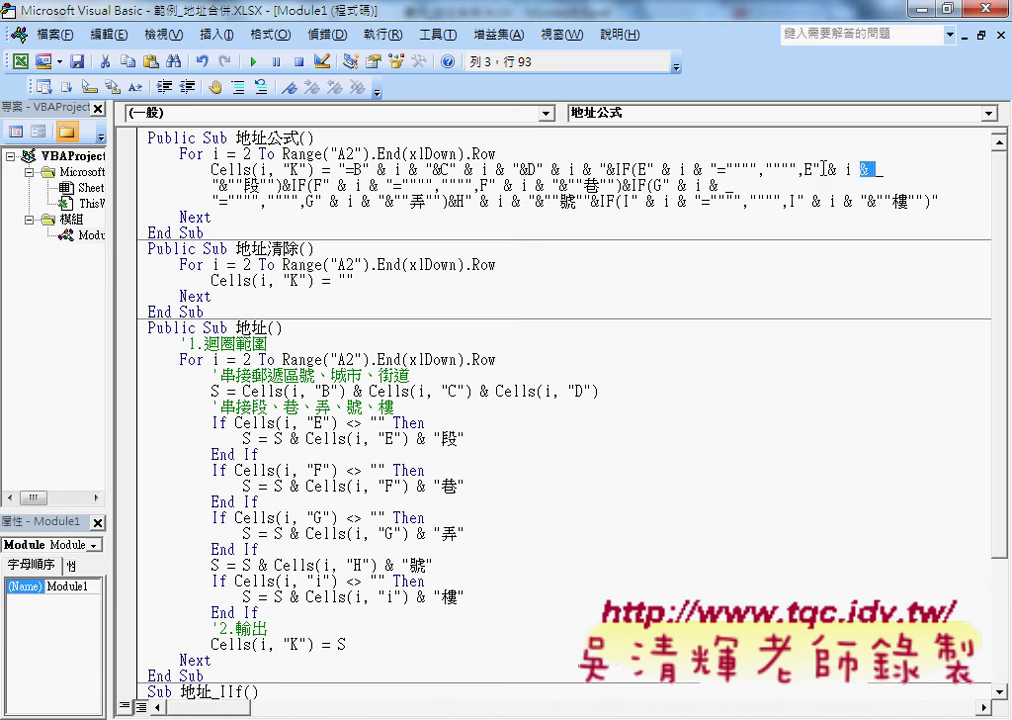
double_click(830, 170)
double_click(866, 170)
drag(880, 170, 884, 170)
text(_)
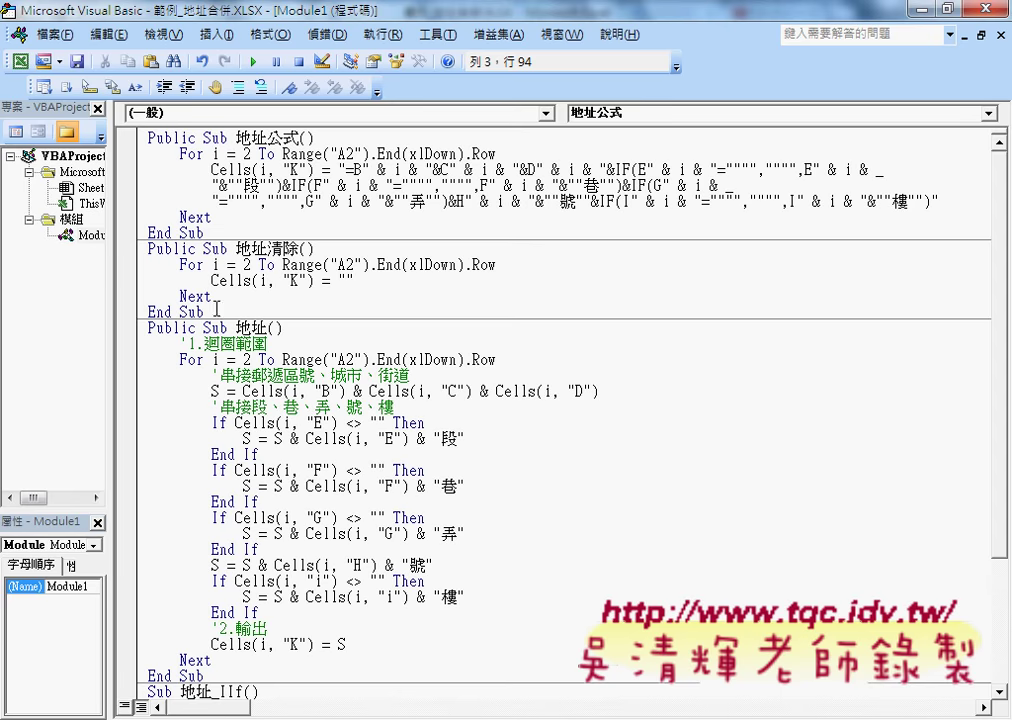
drag(204, 311, 138, 248)
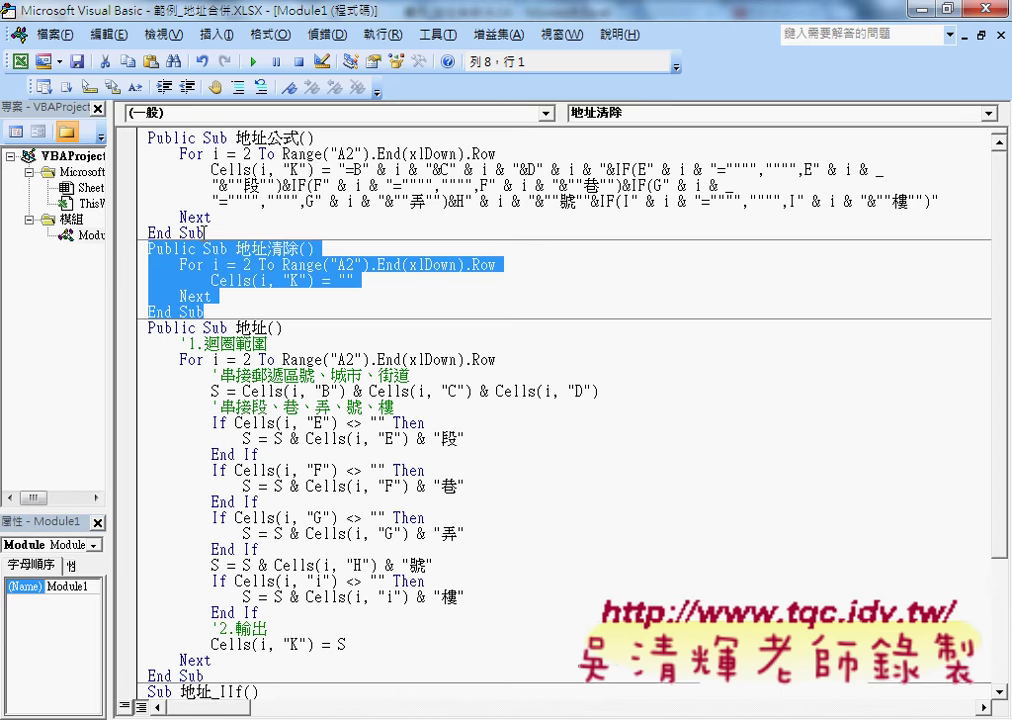
drag(204, 232, 127, 139)
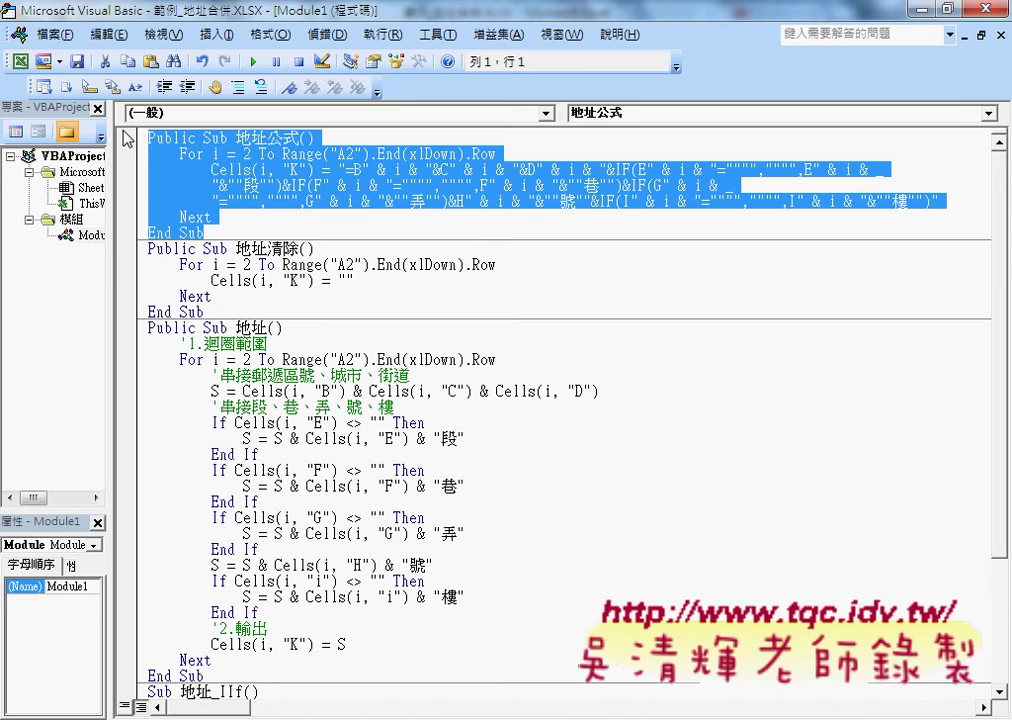